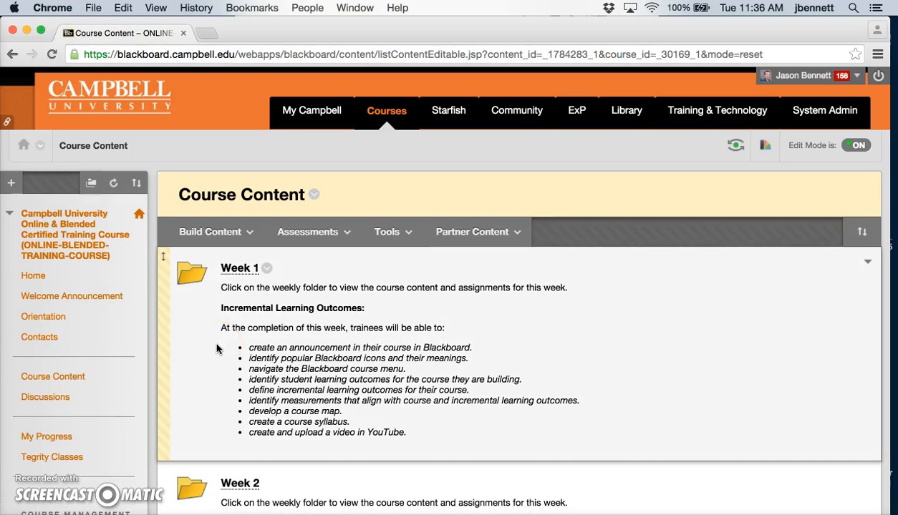
{"action": "left_click", "coordinate": [183, 233]}
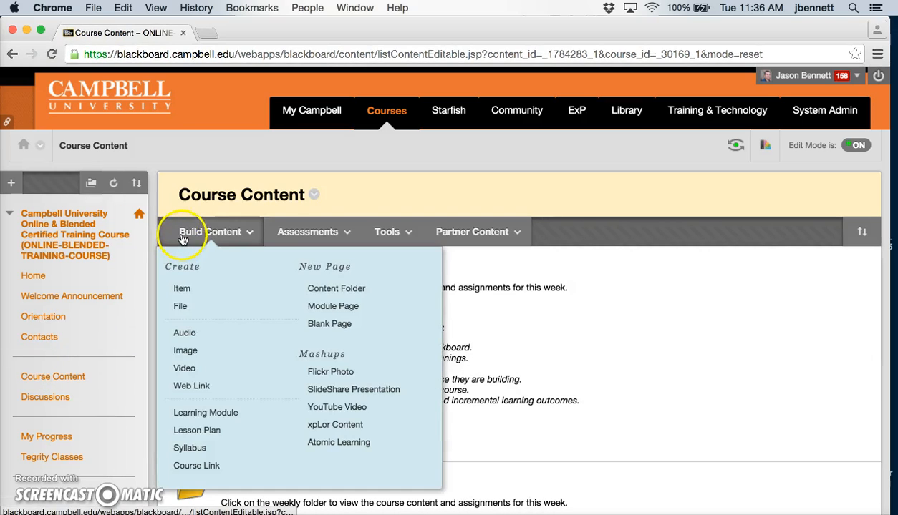
{"action": "left_click", "coordinate": [446, 230]}
{"action": "left_click", "coordinate": [309, 232]}
Start a new content folder in the Course Content area and name it "Week 5"
{"action": "left_click", "coordinate": [236, 234]}
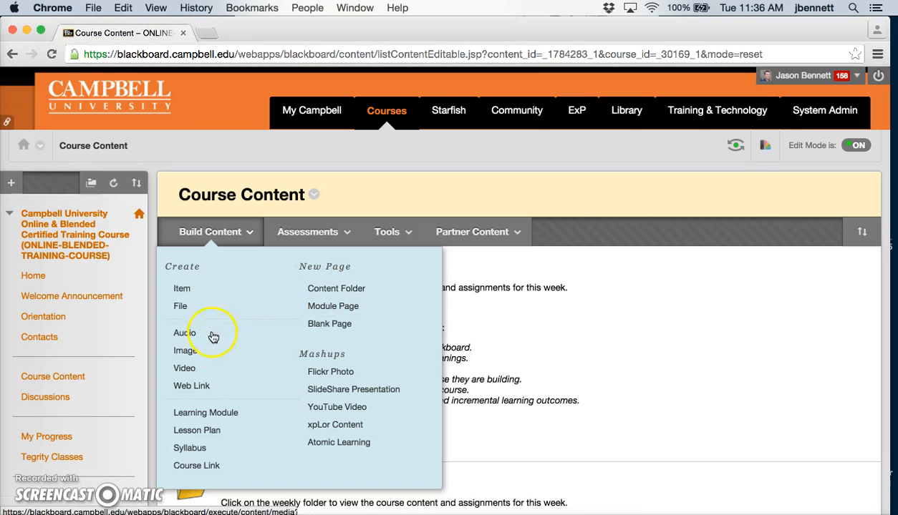
{"action": "left_click", "coordinate": [223, 420]}
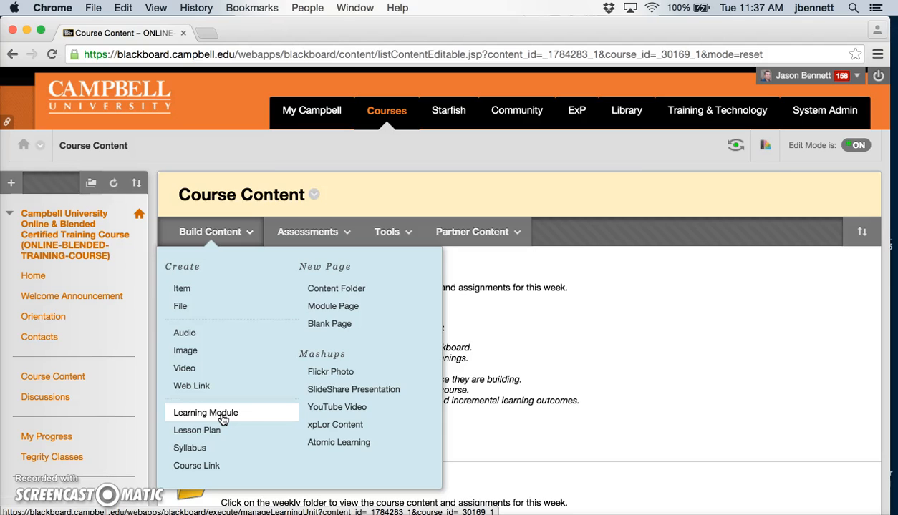
{"action": "left_click", "coordinate": [337, 292]}
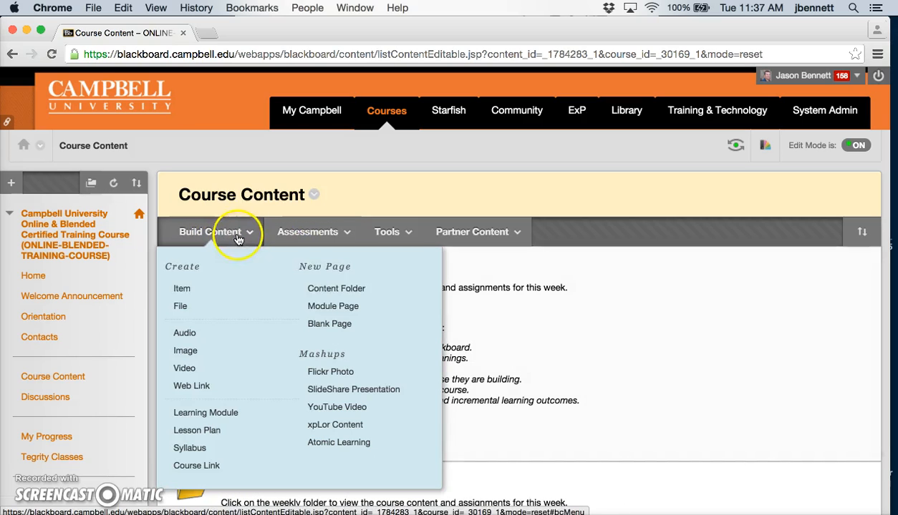
{"action": "left_click", "coordinate": [327, 290]}
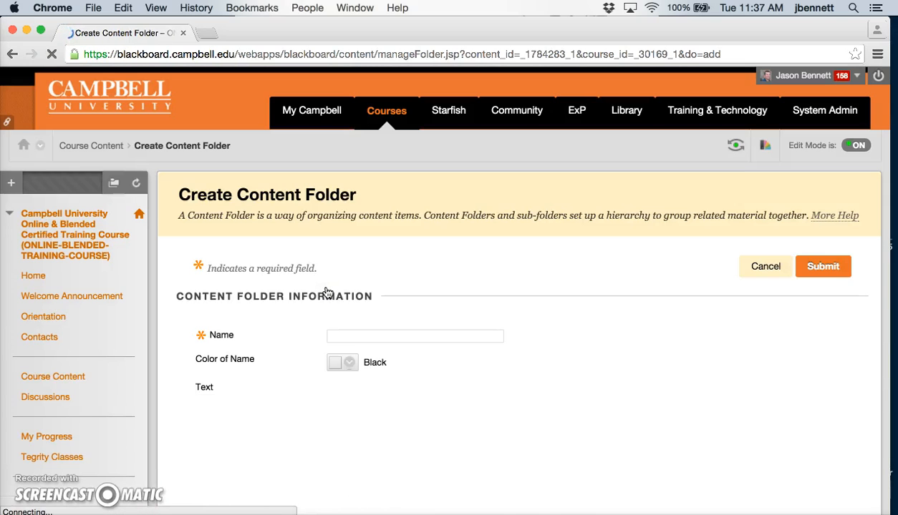
{"action": "left_click", "coordinate": [355, 334]}
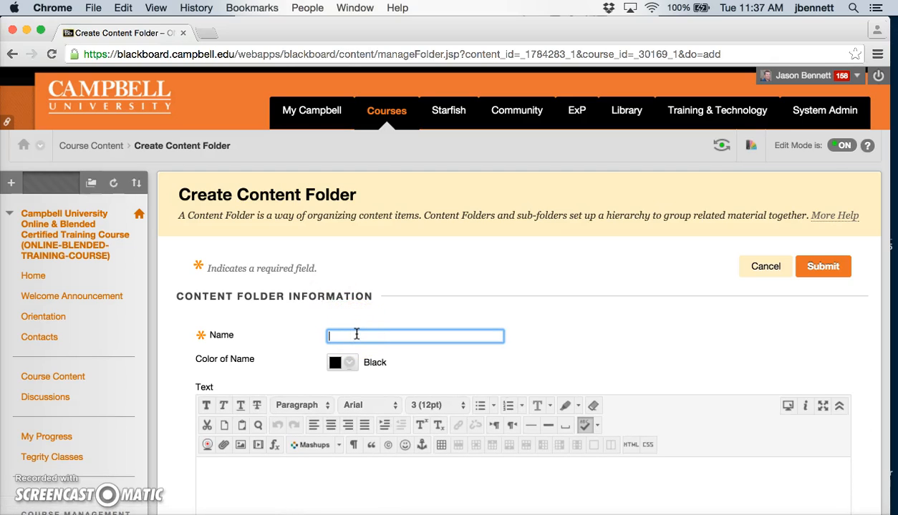
{"action": "type", "text": "Week 5"}
Enter the heading line "Incremental Learning Outcomes:" in the folder's description text
{"action": "scroll", "coordinate": [215, 335], "scroll_direction": "down", "scroll_amount": 5}
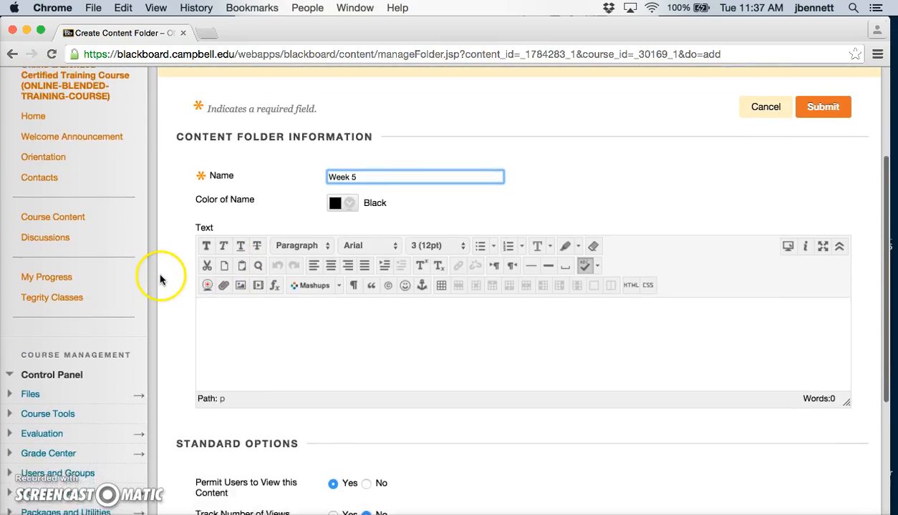
{"action": "left_click", "coordinate": [270, 298]}
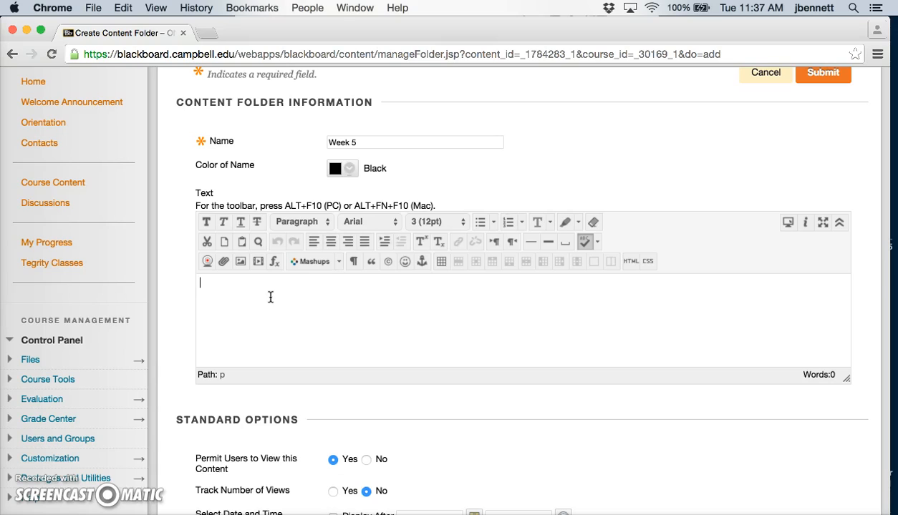
{"action": "left_click", "coordinate": [239, 304]}
{"action": "type", "text": "Incre"}
{"action": "key", "text": "BackSpace"}
{"action": "type", "text": "remental Learning"}
{"action": "key", "text": "BackSpace"}
{"action": "type", "text": "ng Outcomes:"}
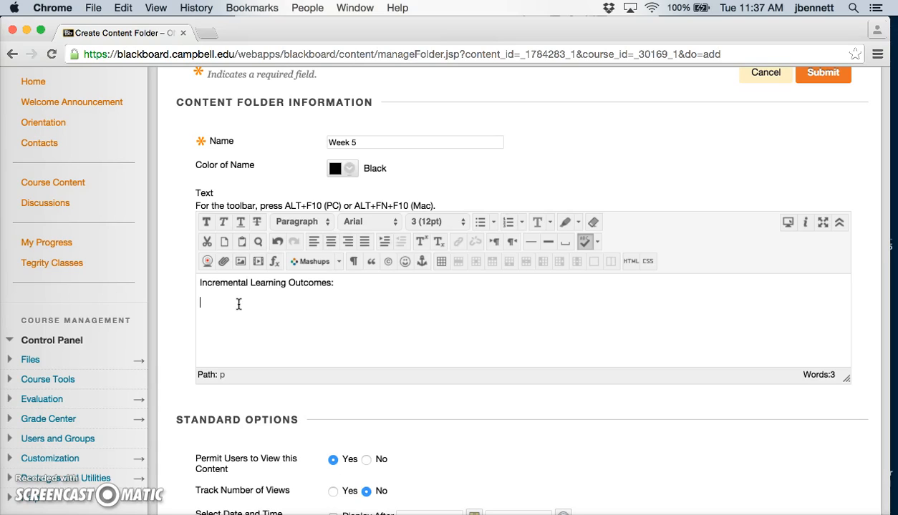
Add the line "At the completion of this week, students will be able to:" below the heading and start a new line
{"action": "type", "text": "At teh c"}
{"action": "key", "text": "BackSpace"}
{"action": "key", "text": "BackSpace"}
{"action": "key", "text": "BackSpace"}
{"action": "key", "text": "BackSpace"}
{"action": "key", "text": "BackSpace"}
{"action": "type", "text": "the completion of this week, students will "}
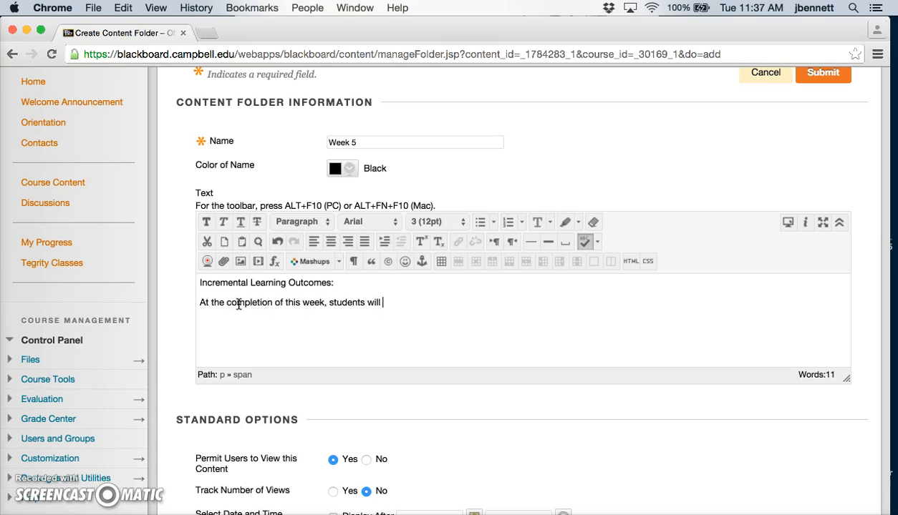
{"action": "type", "text": "be able to:"}
{"action": "key", "text": "Return"}
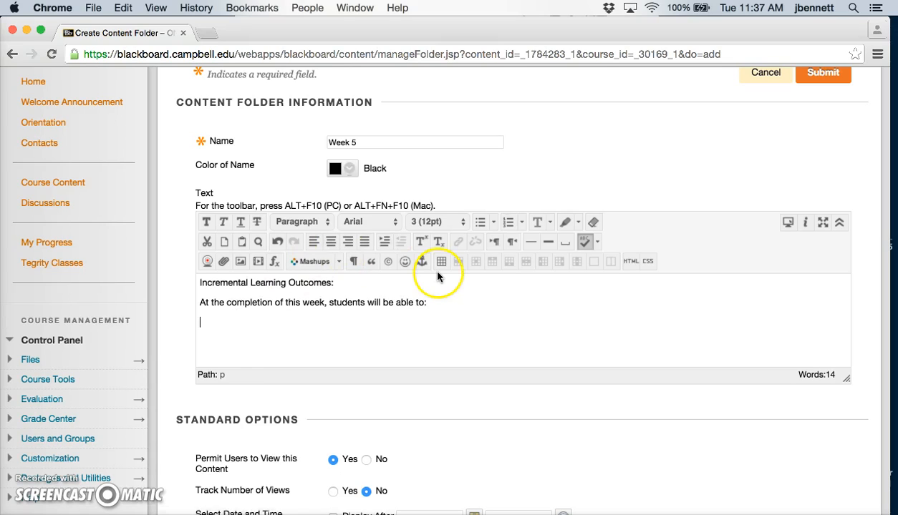
Start a bulleted list under the introductory line and submit the folder with the default standard options
{"action": "left_click", "coordinate": [480, 222]}
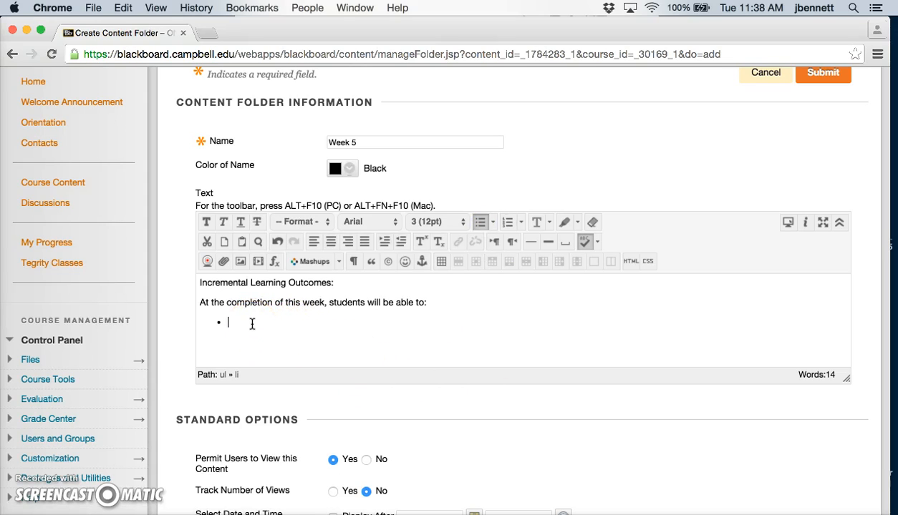
{"action": "left_click", "coordinate": [174, 358]}
{"action": "scroll", "coordinate": [174, 358], "scroll_direction": "down", "scroll_amount": 5}
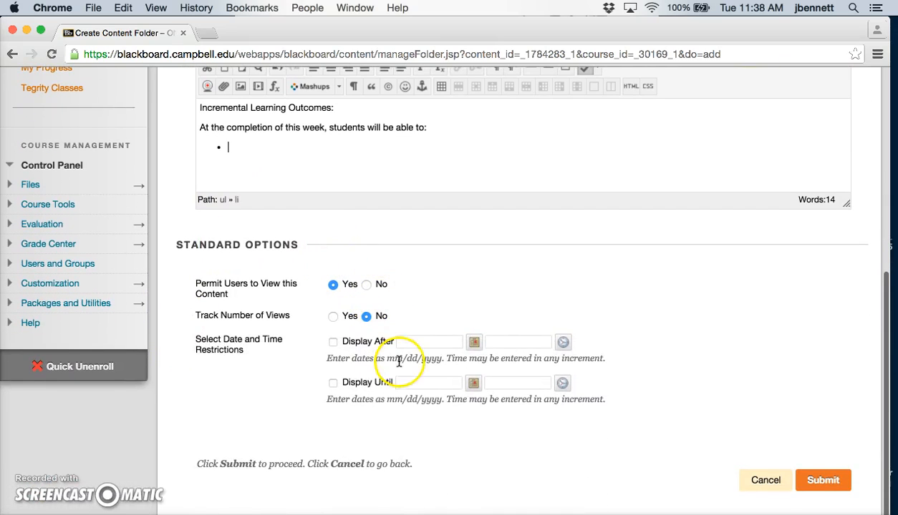
{"action": "left_click", "coordinate": [821, 480]}
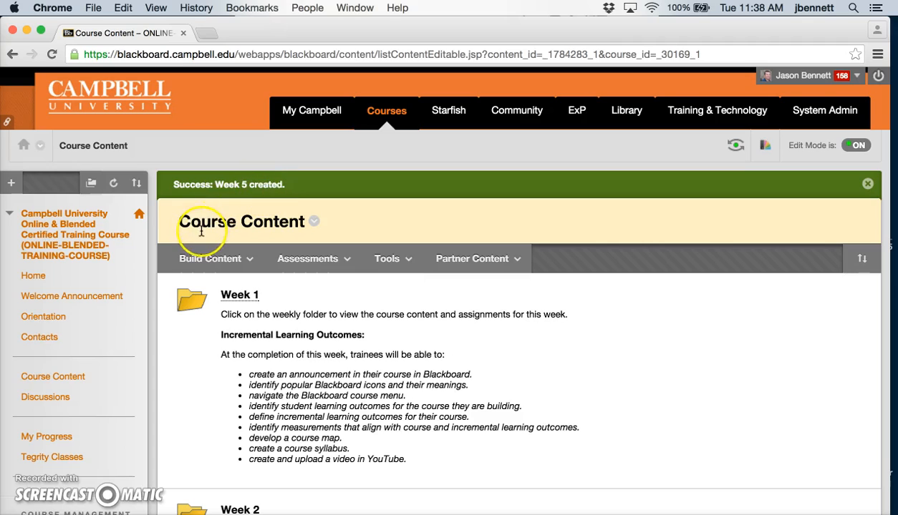
Move the Week 5 folder up in the course content list so it sits directly above Week 3
{"action": "scroll", "coordinate": [201, 230], "scroll_direction": "down", "scroll_amount": 10}
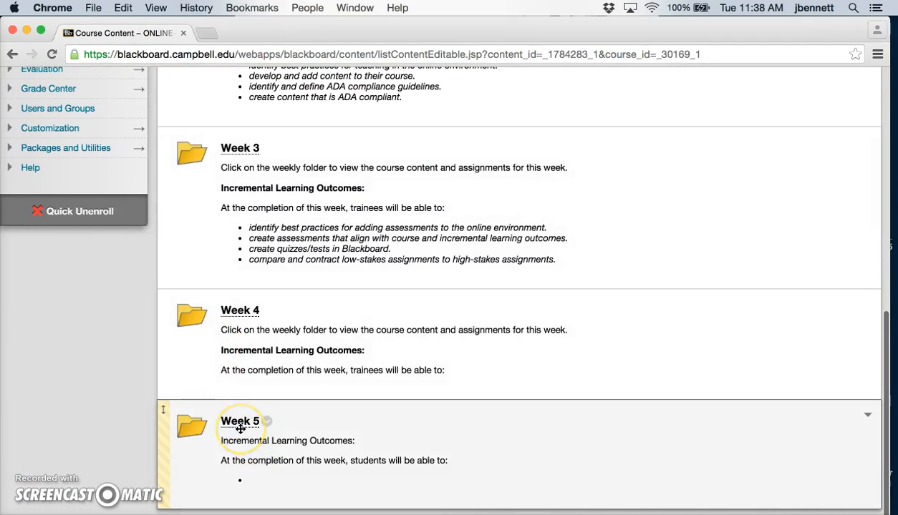
{"action": "left_click_drag", "start_coordinate": [163, 431], "coordinate": [173, 447]}
{"action": "left_click_drag", "start_coordinate": [164, 345], "coordinate": [169, 159]}
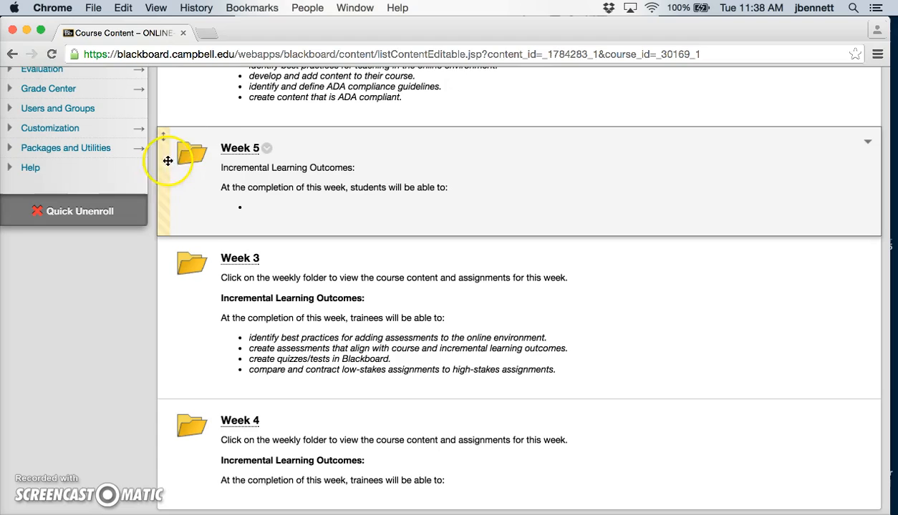
Open the Week 5 folder and start a new learning module in it named "Sample Learning Module"
{"action": "left_click", "coordinate": [234, 149]}
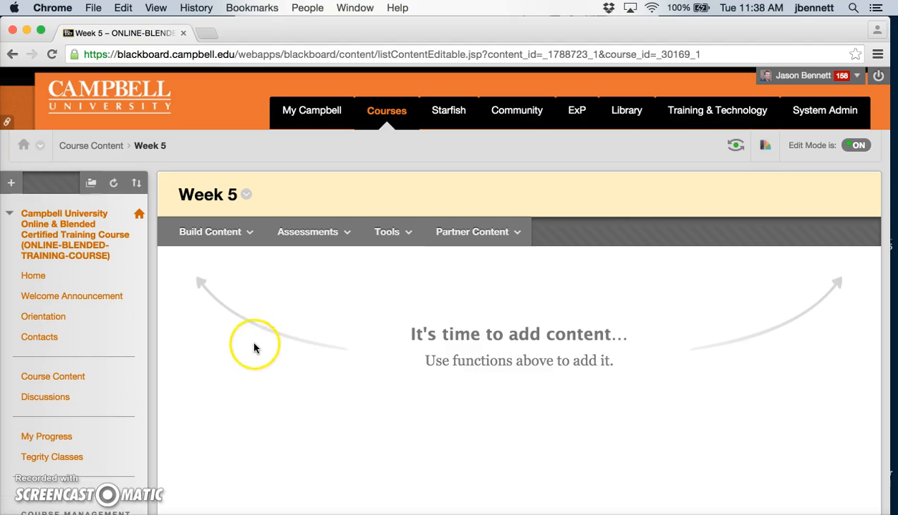
{"action": "left_click", "coordinate": [206, 234]}
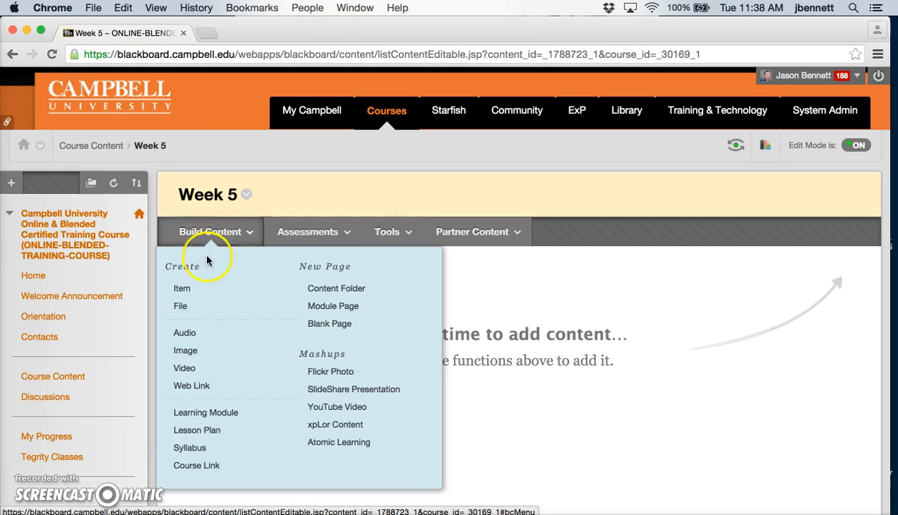
{"action": "left_click", "coordinate": [214, 411]}
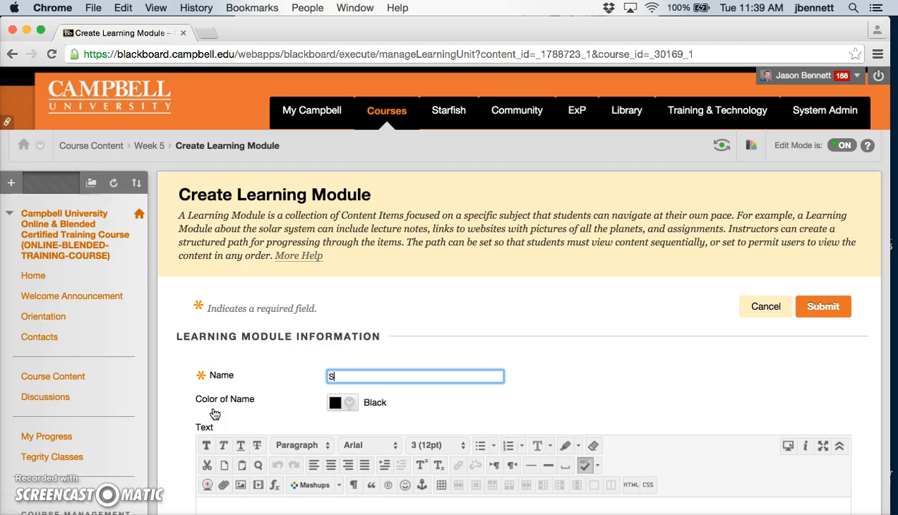
{"action": "key", "text": "BackSpace"}
{"action": "key", "text": "BackSpace"}
{"action": "key", "text": "BackSpace"}
{"action": "key", "text": "BackSpace"}
{"action": "type", "text": "arning Module"}
Review the learning module's viewing, availability and table of contents options, and submit it with an empty description and the default settings
{"action": "scroll", "coordinate": [195, 369], "scroll_direction": "down", "scroll_amount": 5}
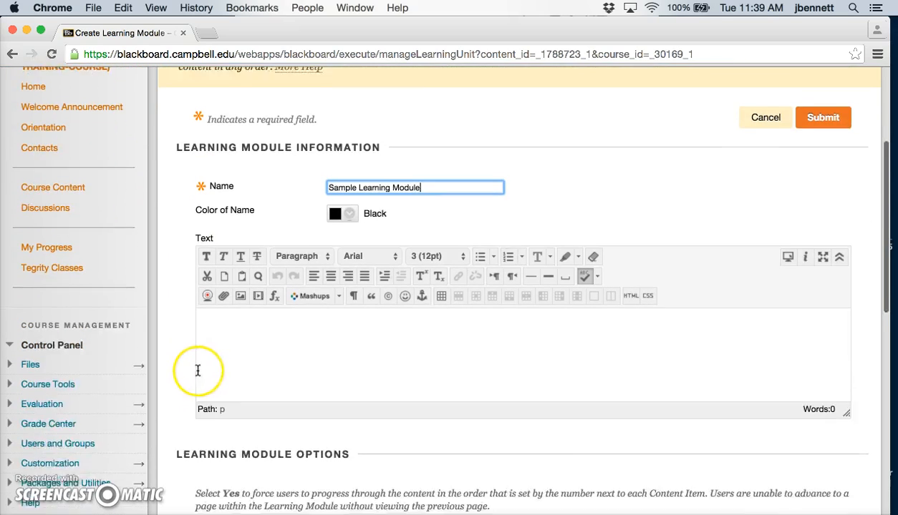
{"action": "left_click", "coordinate": [215, 324]}
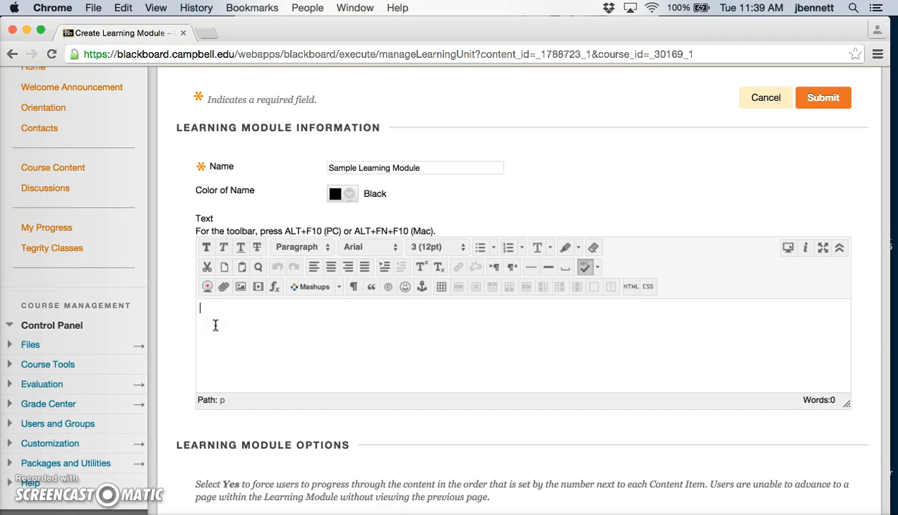
{"action": "scroll", "coordinate": [215, 324], "scroll_direction": "down", "scroll_amount": 2}
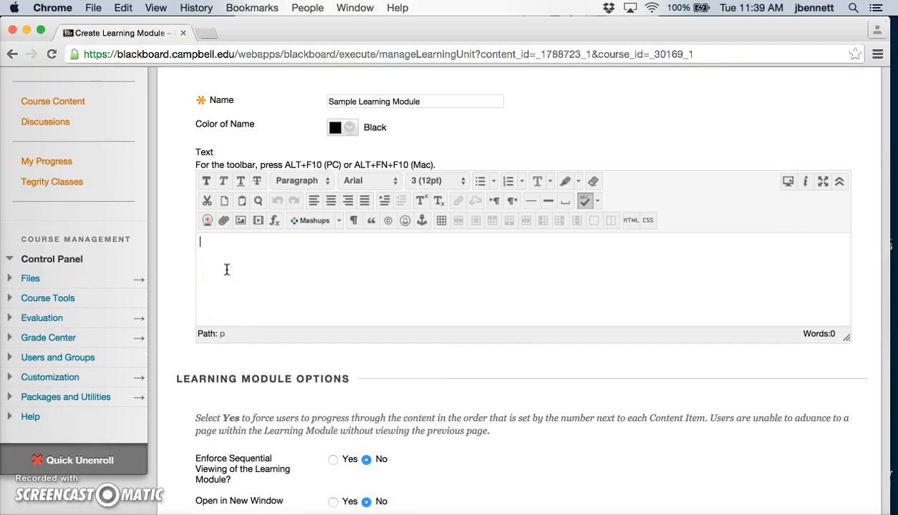
{"action": "scroll", "coordinate": [226, 269], "scroll_direction": "down", "scroll_amount": 5}
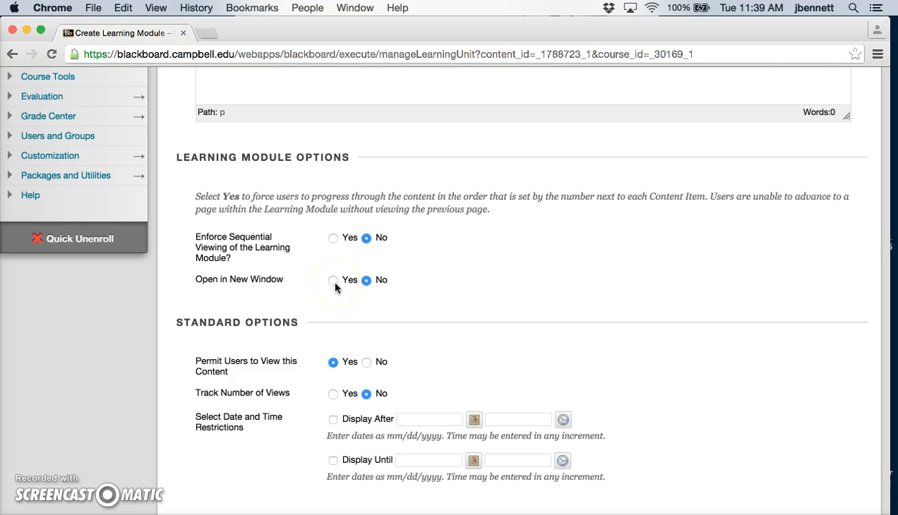
{"action": "scroll", "coordinate": [602, 315], "scroll_direction": "down", "scroll_amount": 5}
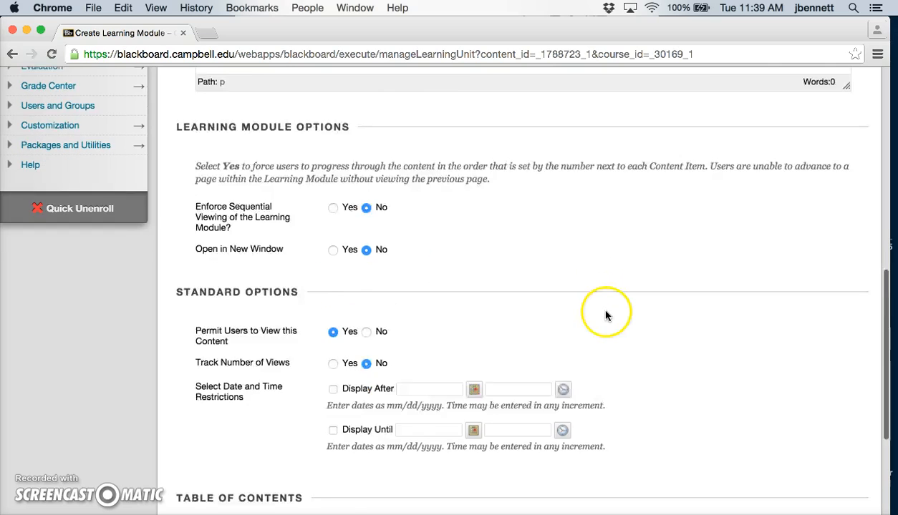
{"action": "scroll", "coordinate": [429, 272], "scroll_direction": "up", "scroll_amount": 4}
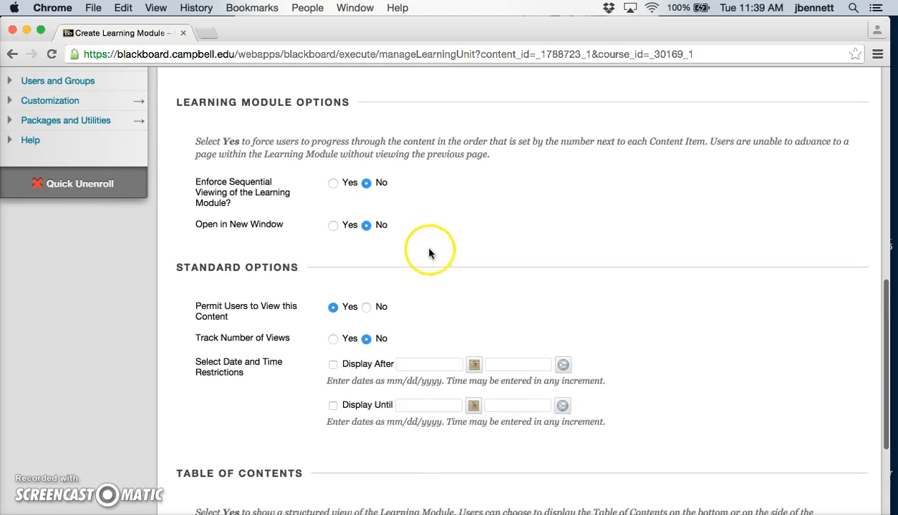
{"action": "scroll", "coordinate": [422, 203], "scroll_direction": "down", "scroll_amount": 3}
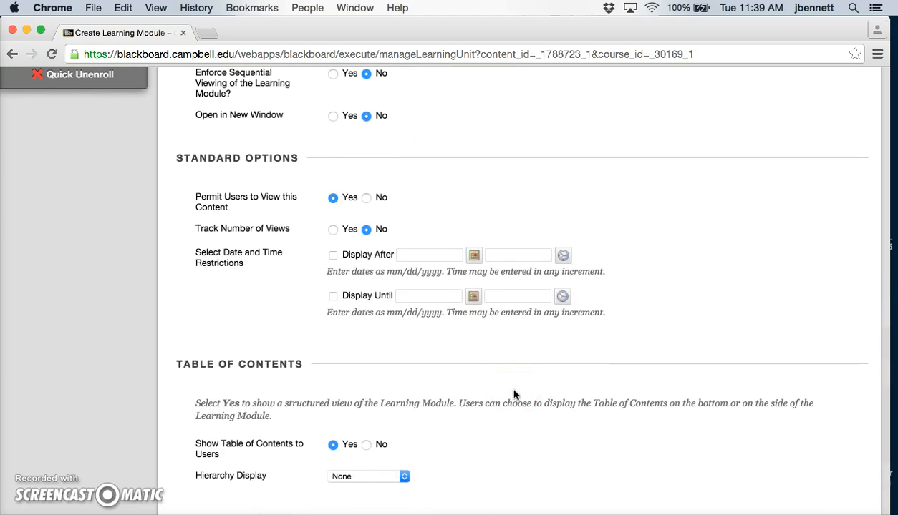
{"action": "scroll", "coordinate": [514, 394], "scroll_direction": "down", "scroll_amount": 2}
{"action": "left_click", "coordinate": [831, 479]}
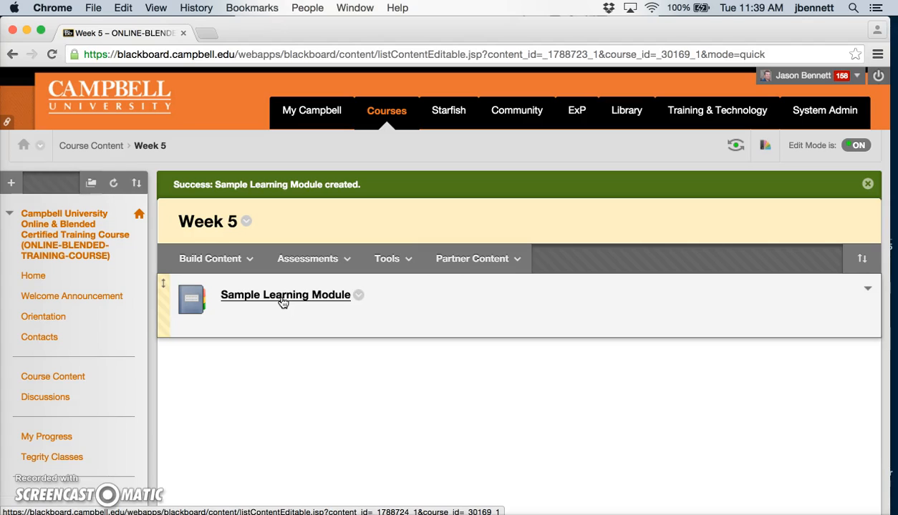
Open Sample Learning Module and start a new content item in it named "Directions for this week"
{"action": "left_click", "coordinate": [283, 302]}
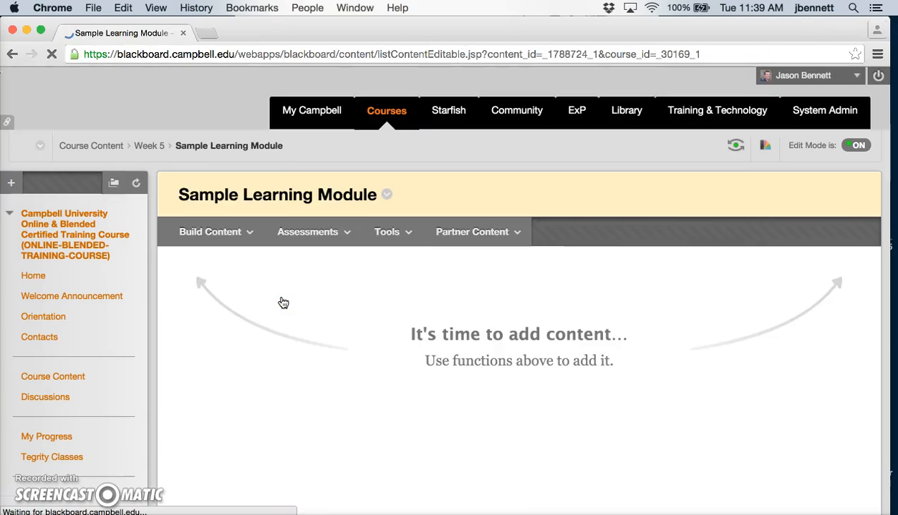
{"action": "left_click", "coordinate": [377, 351]}
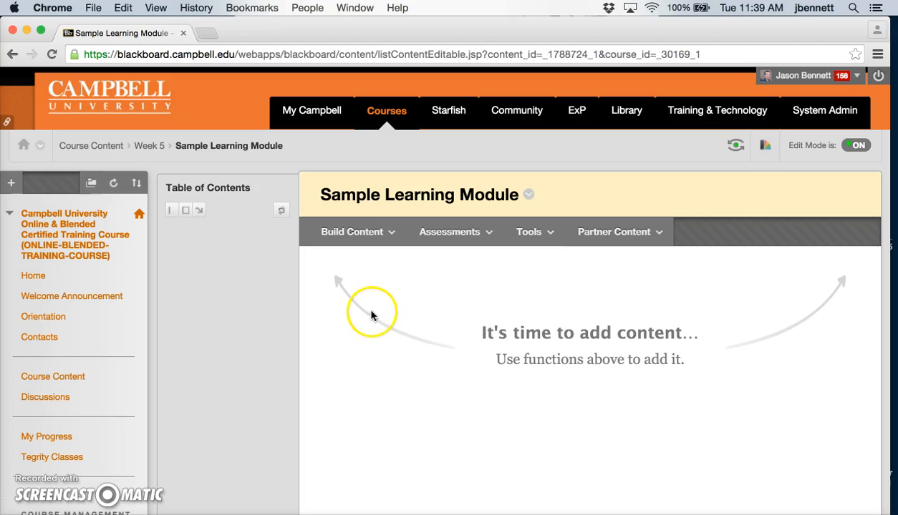
{"action": "left_click", "coordinate": [357, 244]}
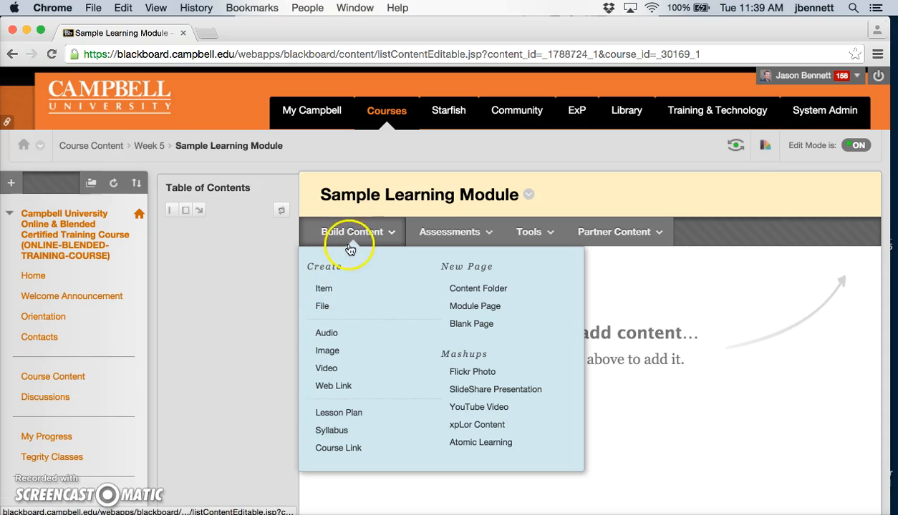
{"action": "left_click", "coordinate": [339, 293]}
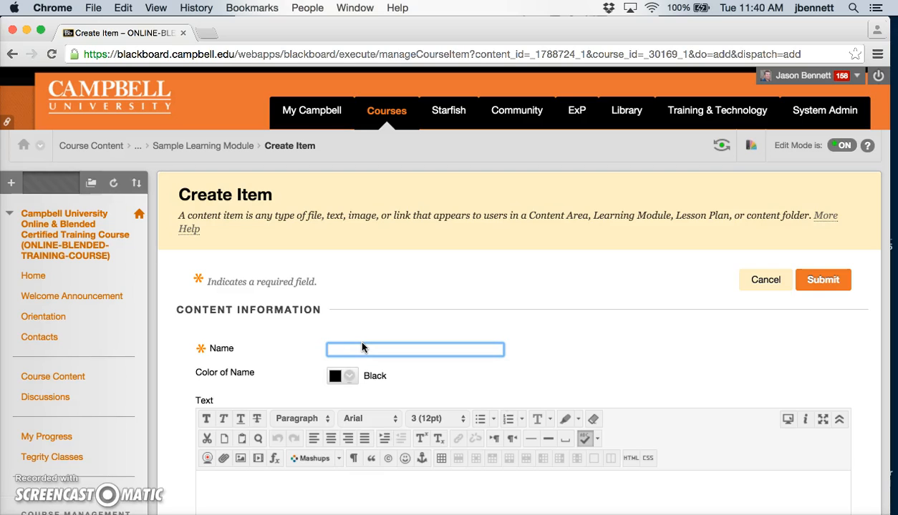
{"action": "type", "text": "Directions for this week"}
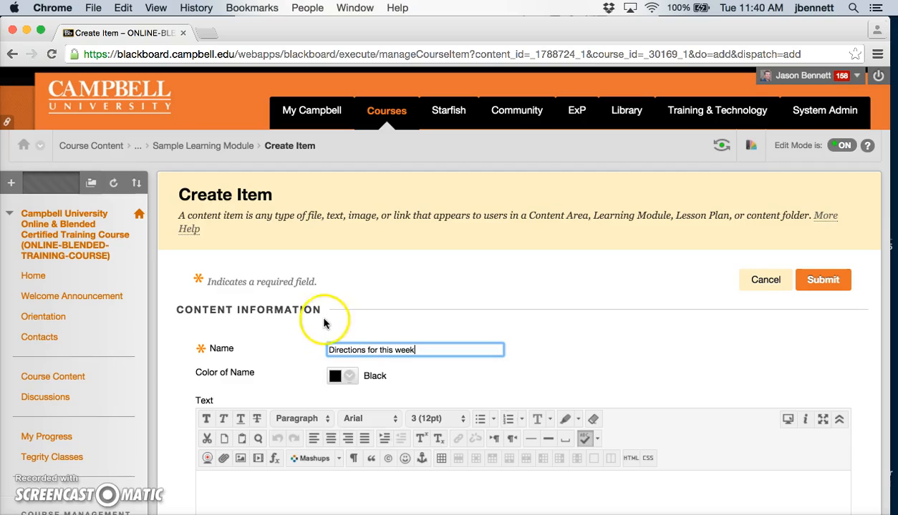
Enter "Directions for the Week 5 folder in this course:" as the item's text
{"action": "scroll", "coordinate": [326, 381], "scroll_direction": "down", "scroll_amount": 5}
{"action": "left_click", "coordinate": [266, 361]}
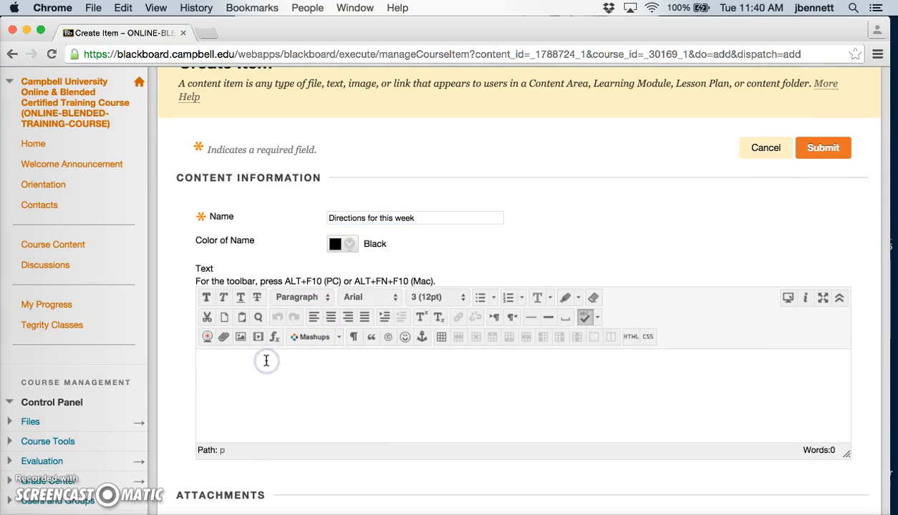
{"action": "type", "text": "Directions for the Week"}
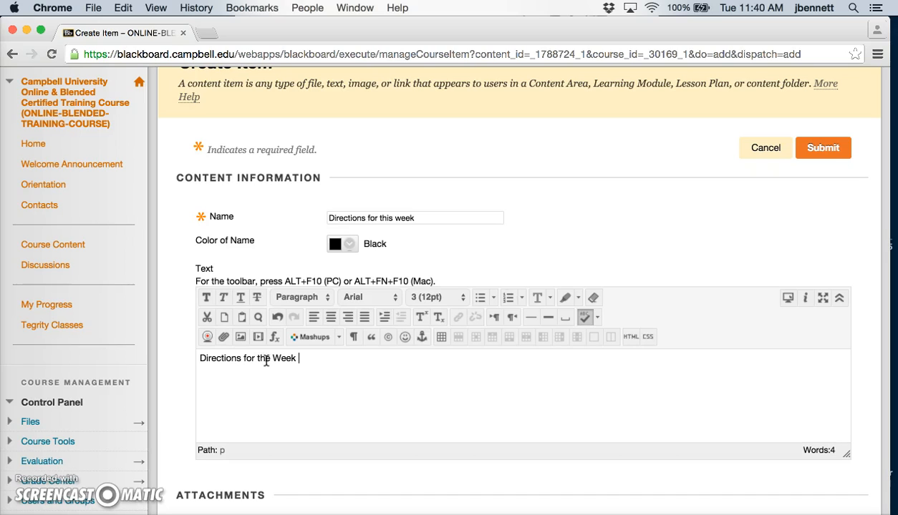
{"action": "type", "text": " 5 folder in this course"}
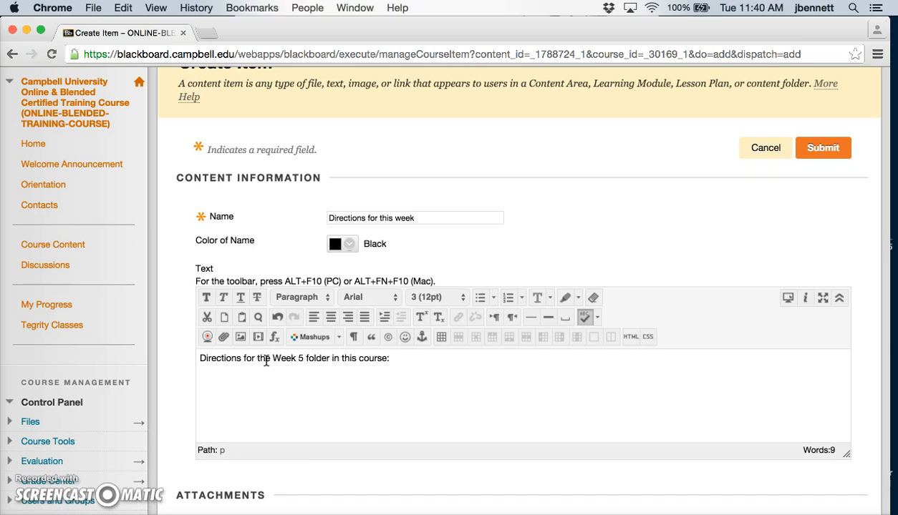
Finish the directions text and submit the item with no attachment and the default standard options
{"action": "type", "text": ":"}
{"action": "key", "text": "Return"}
{"action": "scroll", "coordinate": [267, 362], "scroll_direction": "down", "scroll_amount": 6}
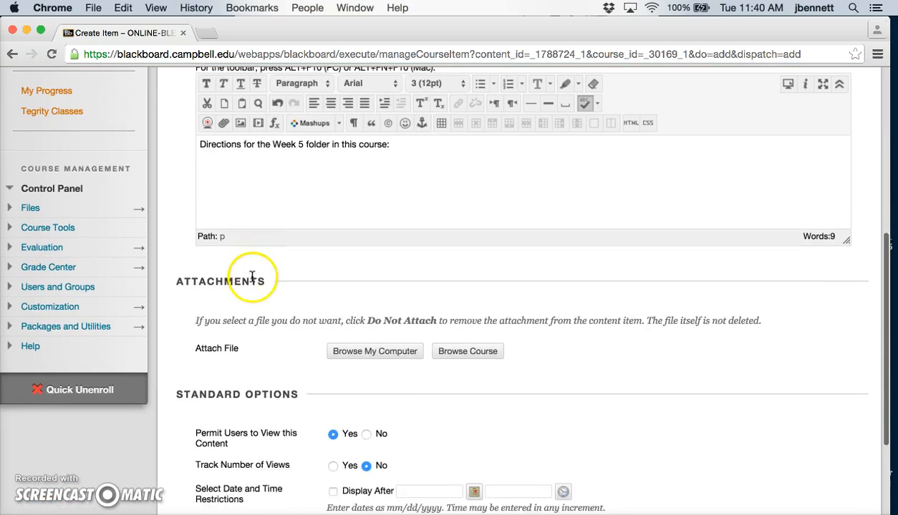
{"action": "scroll", "coordinate": [355, 342], "scroll_direction": "down", "scroll_amount": 3}
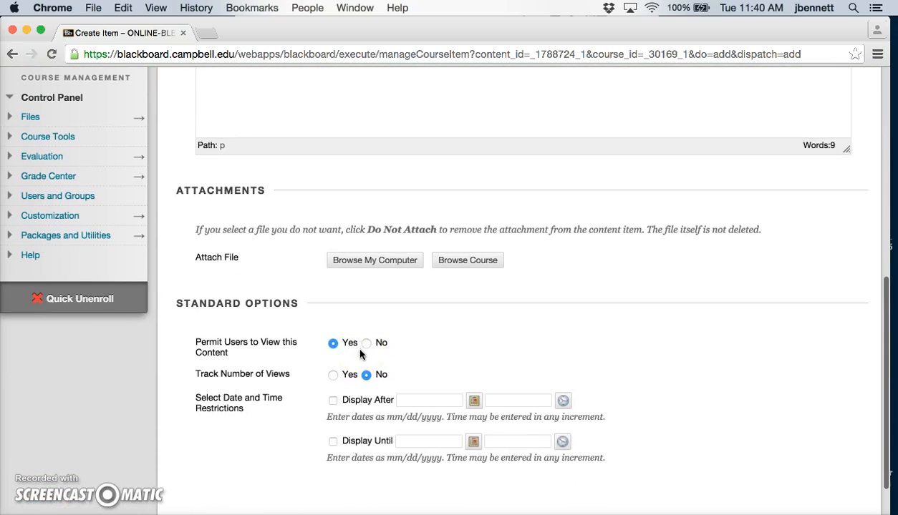
{"action": "scroll", "coordinate": [517, 334], "scroll_direction": "down", "scroll_amount": 2}
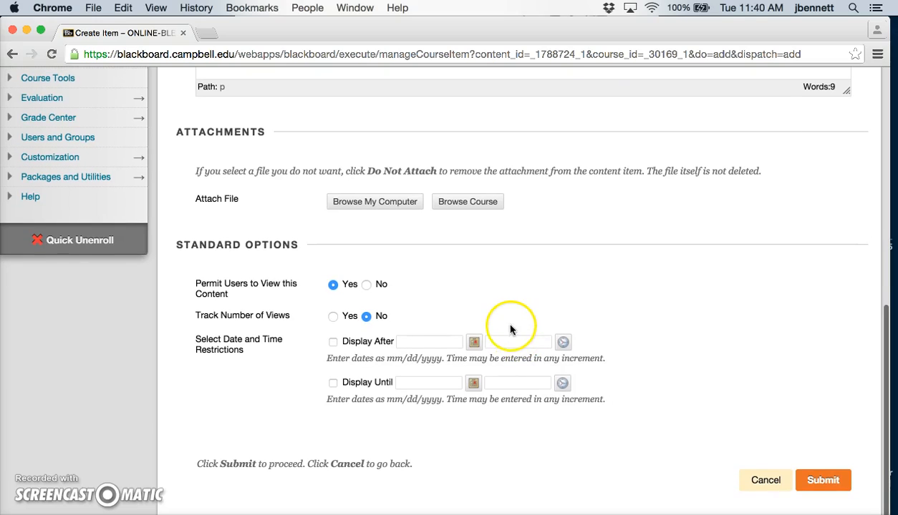
{"action": "left_click", "coordinate": [823, 480]}
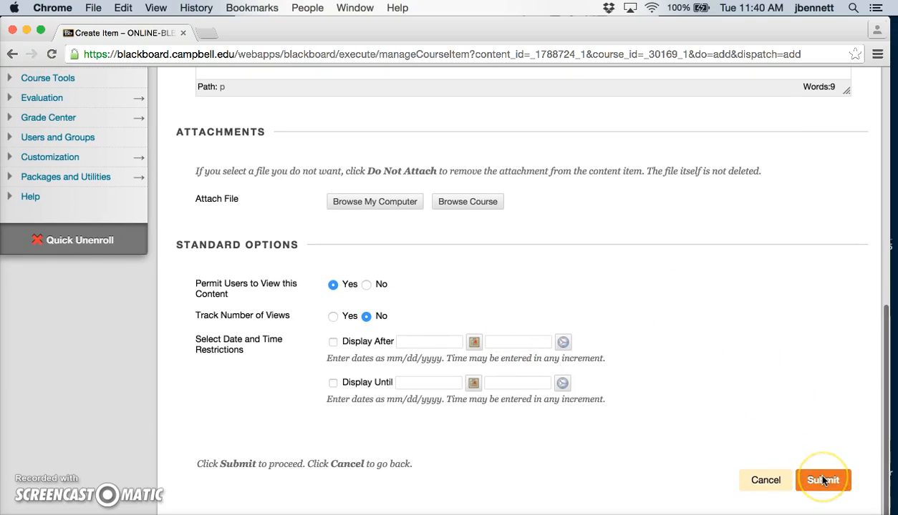
{"action": "left_click", "coordinate": [823, 481]}
{"action": "left_click", "coordinate": [546, 336]}
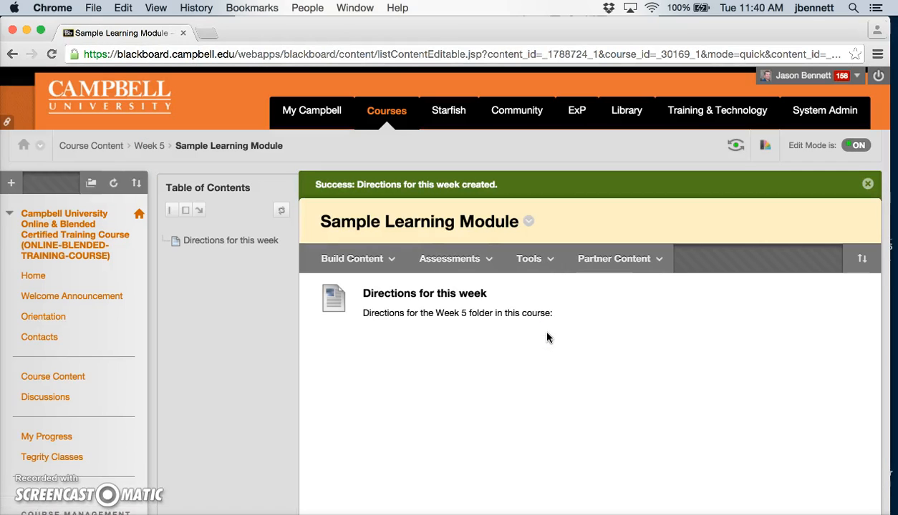
Go back through Week 5 to Course Content, then reopen the Week 5 folder and its Sample Learning Module
{"action": "left_click", "coordinate": [159, 147]}
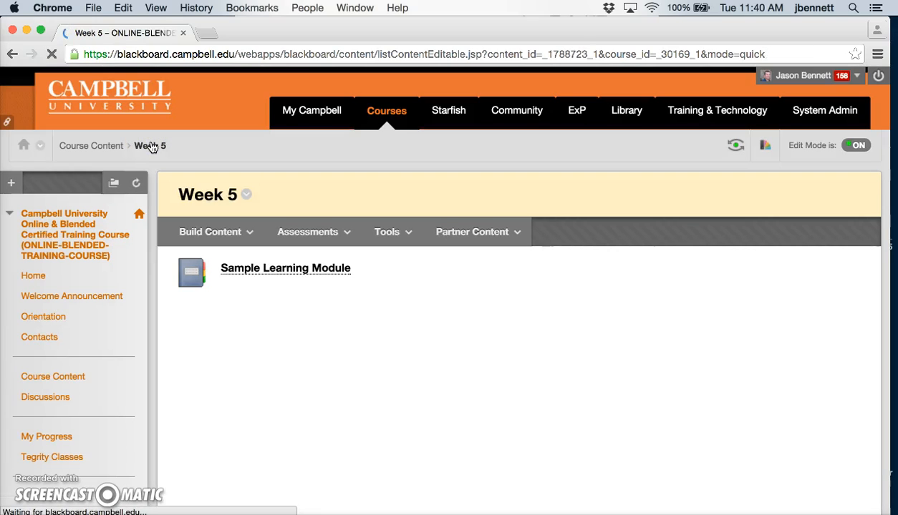
{"action": "left_click", "coordinate": [108, 148]}
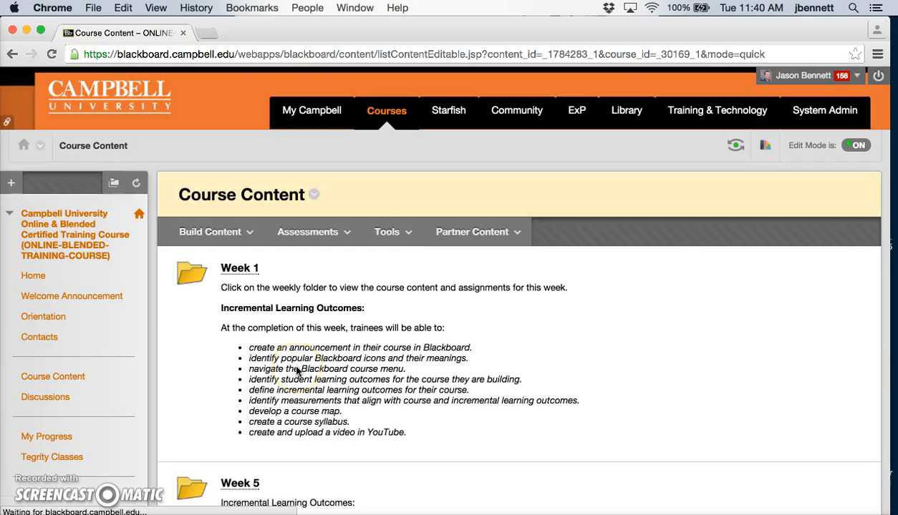
{"action": "scroll", "coordinate": [296, 371], "scroll_direction": "down", "scroll_amount": 5}
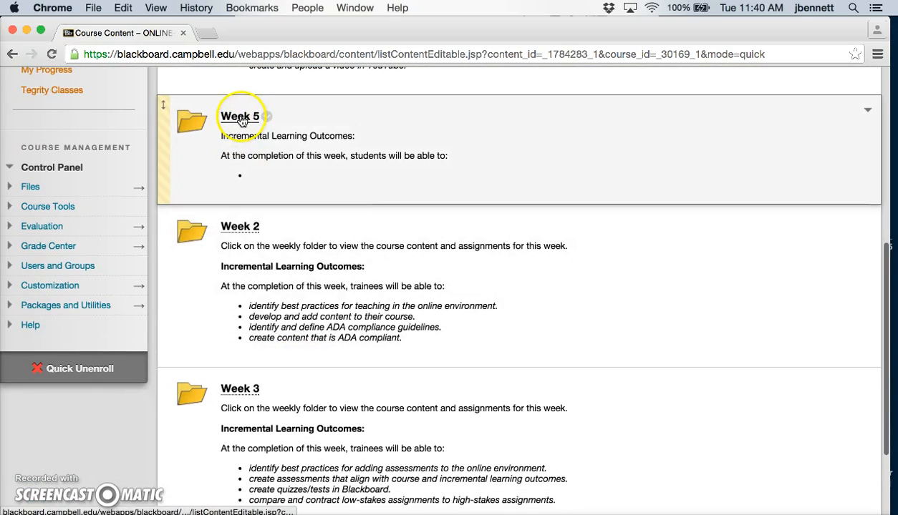
{"action": "left_click", "coordinate": [240, 119]}
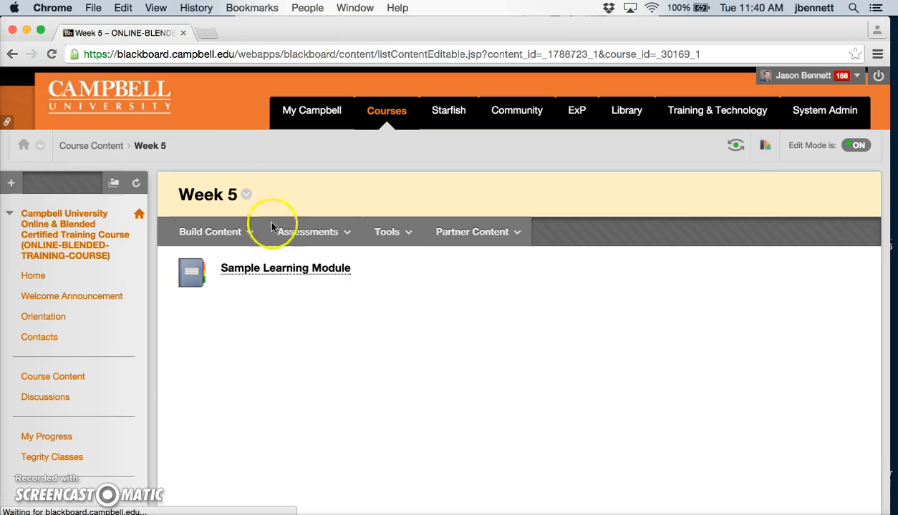
{"action": "left_click", "coordinate": [250, 274]}
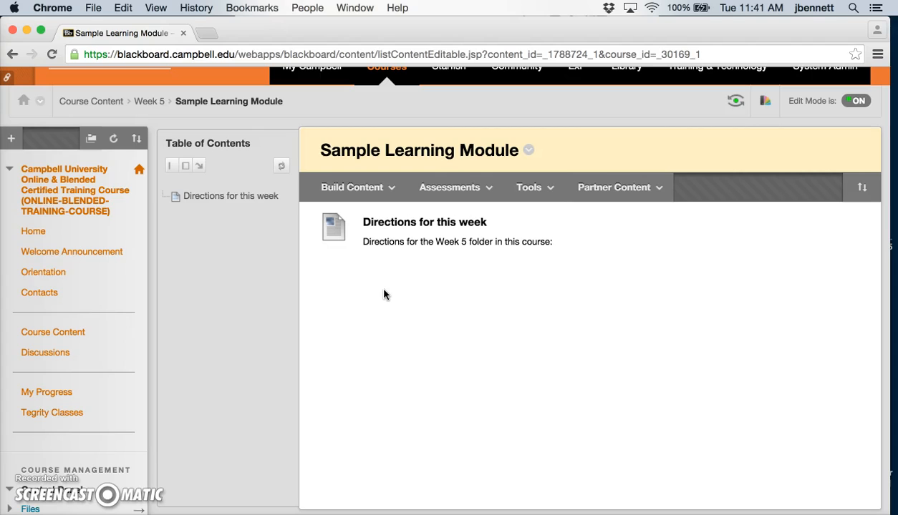
Start a new file item in Sample Learning Module and attach DECIDE Quality Rubric 2.1 from the computer's Documents folder
{"action": "left_click", "coordinate": [364, 192]}
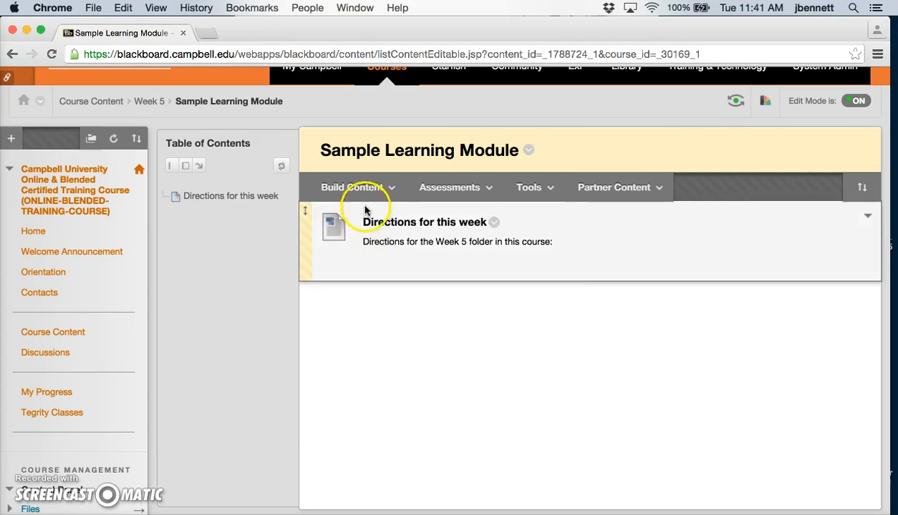
{"action": "left_click", "coordinate": [338, 263]}
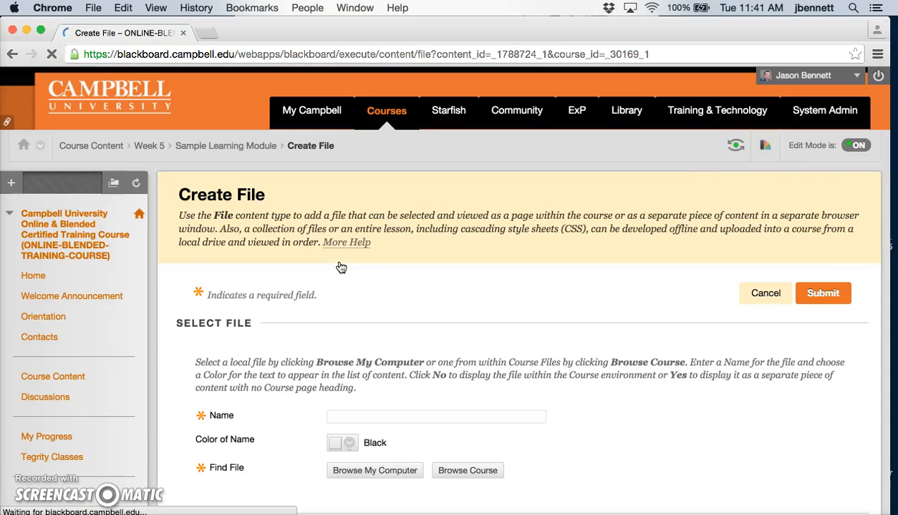
{"action": "scroll", "coordinate": [340, 265], "scroll_direction": "down", "scroll_amount": 3}
{"action": "left_click", "coordinate": [367, 293]}
{"action": "left_click", "coordinate": [392, 349]}
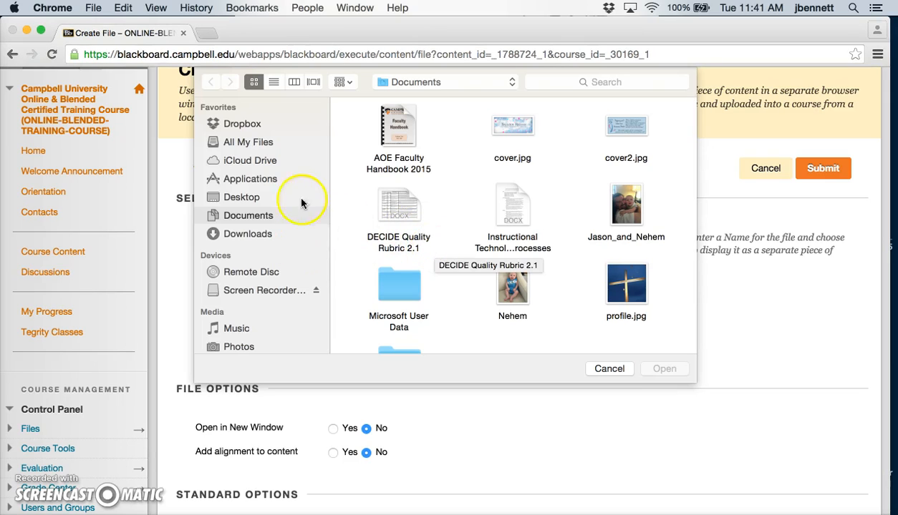
{"action": "scroll", "coordinate": [435, 222], "scroll_direction": "down", "scroll_amount": 2}
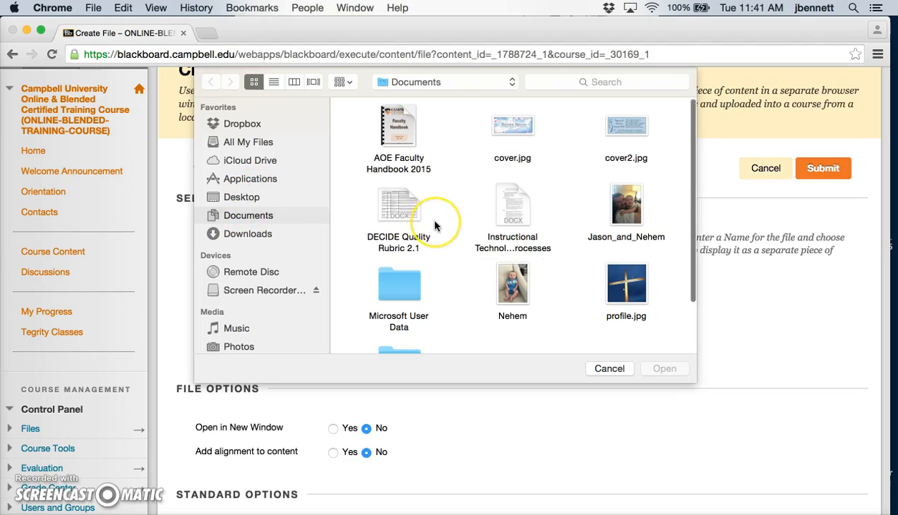
{"action": "scroll", "coordinate": [434, 226], "scroll_direction": "up", "scroll_amount": 2}
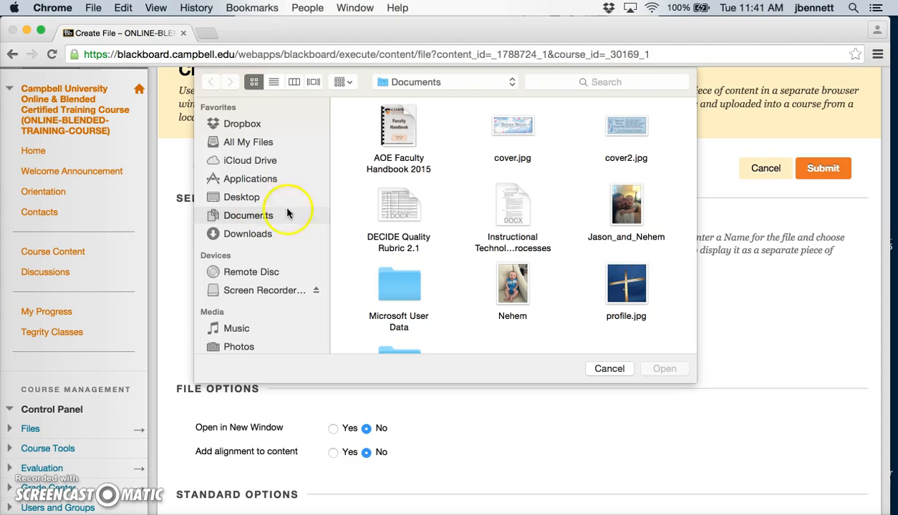
{"action": "left_click", "coordinate": [400, 200]}
{"action": "left_click", "coordinate": [661, 368]}
Name the file item "Old DECIDE Rubric", set it to open in a new window, and submit it
{"action": "left_click", "coordinate": [401, 292]}
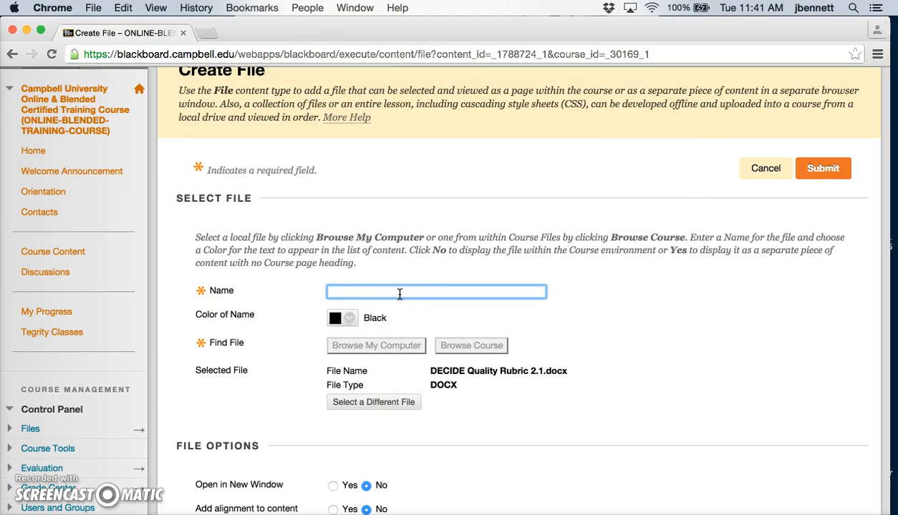
{"action": "type", "text": "Old DECIDE Rubric"}
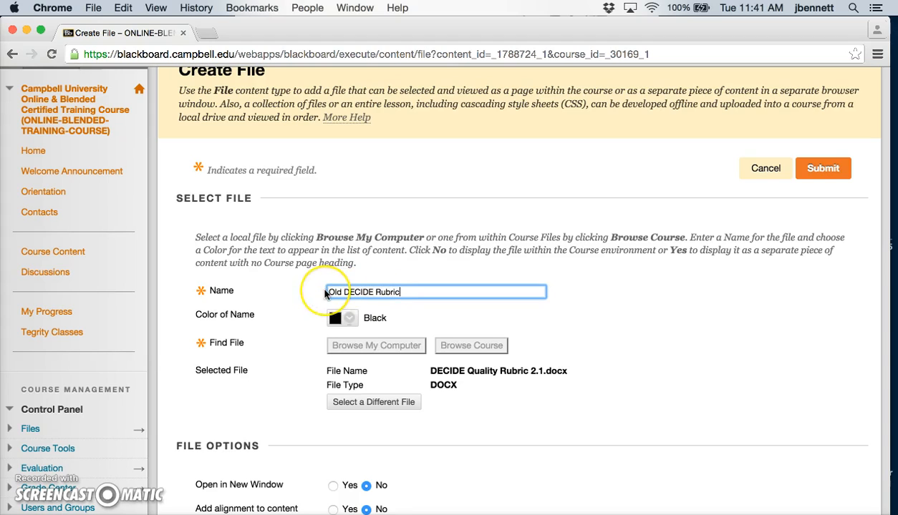
{"action": "scroll", "coordinate": [326, 292], "scroll_direction": "down", "scroll_amount": 2}
{"action": "scroll", "coordinate": [325, 294], "scroll_direction": "down", "scroll_amount": 3}
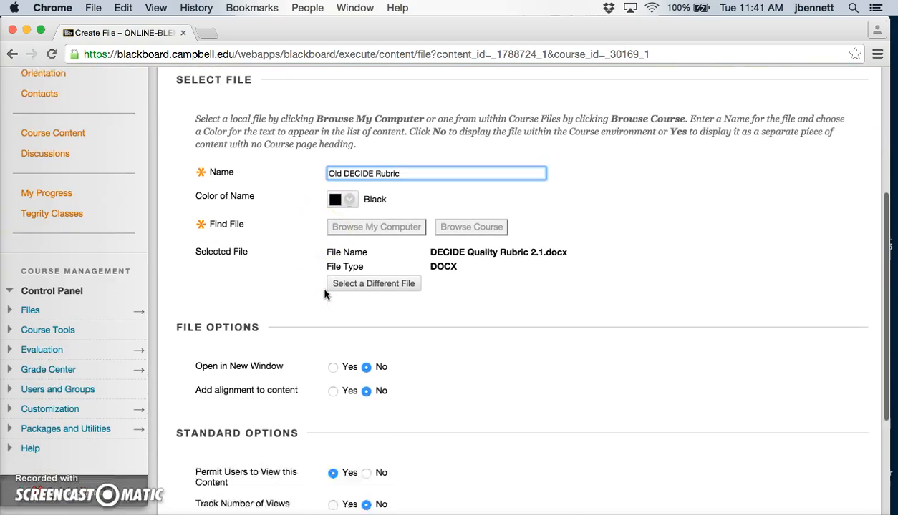
{"action": "left_click", "coordinate": [335, 338]}
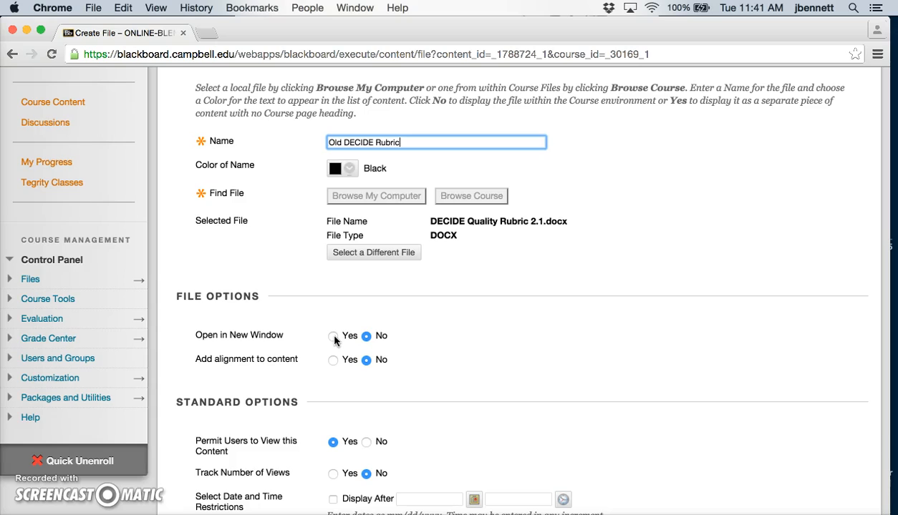
{"action": "left_click", "coordinate": [333, 337]}
{"action": "left_click", "coordinate": [473, 332]}
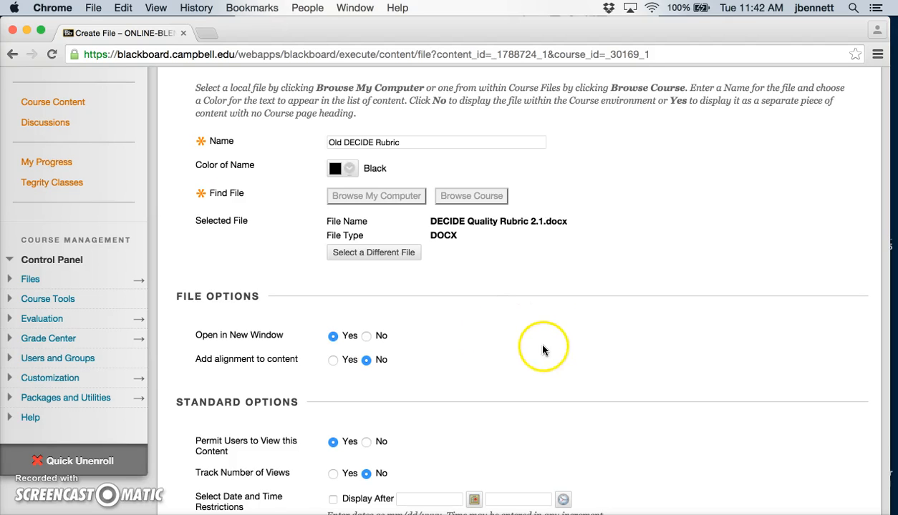
{"action": "scroll", "coordinate": [534, 344], "scroll_direction": "down", "scroll_amount": 5}
{"action": "left_click", "coordinate": [821, 480]}
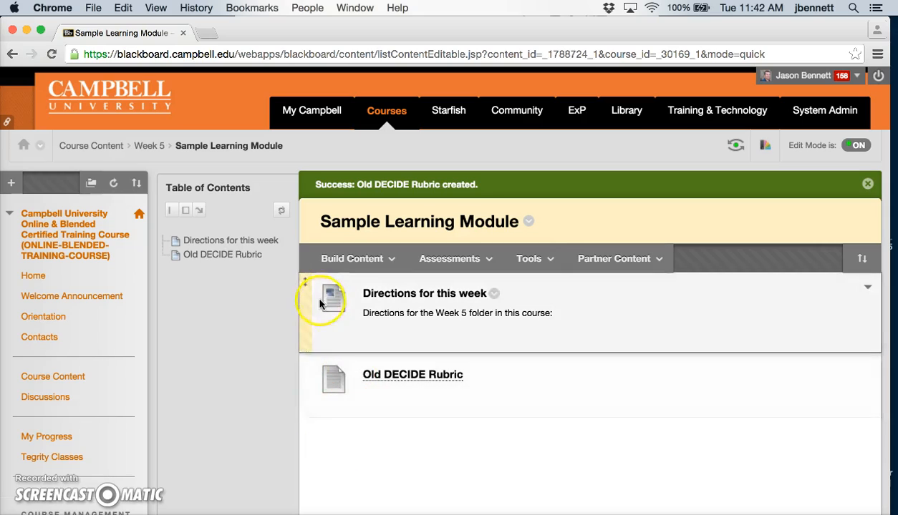
Move Old DECIDE Rubric above Directions for this week, and restore the original order of the two items
{"action": "left_click_drag", "start_coordinate": [305, 388], "coordinate": [304, 296]}
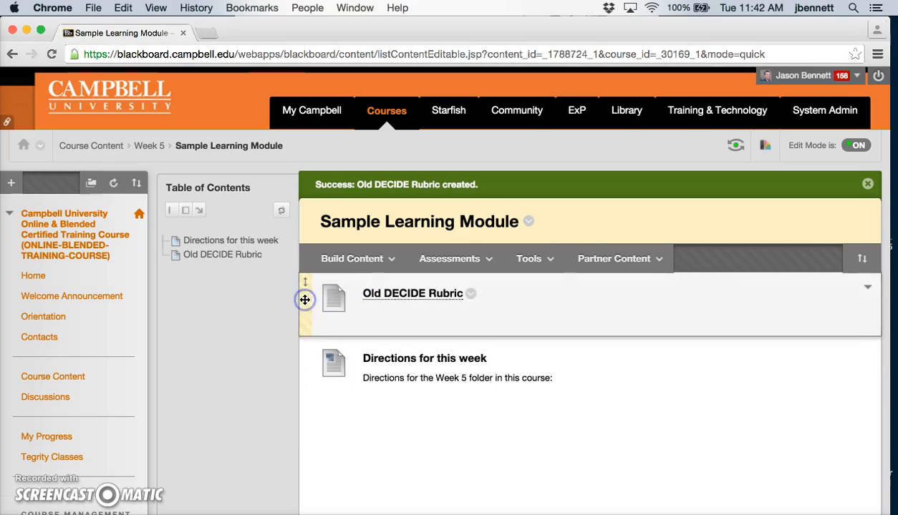
{"action": "left_click_drag", "start_coordinate": [307, 367], "coordinate": [306, 293]}
Start adding a YouTube video mashup to the learning module and search for "spiders"
{"action": "scroll", "coordinate": [312, 373], "scroll_direction": "down", "scroll_amount": 1}
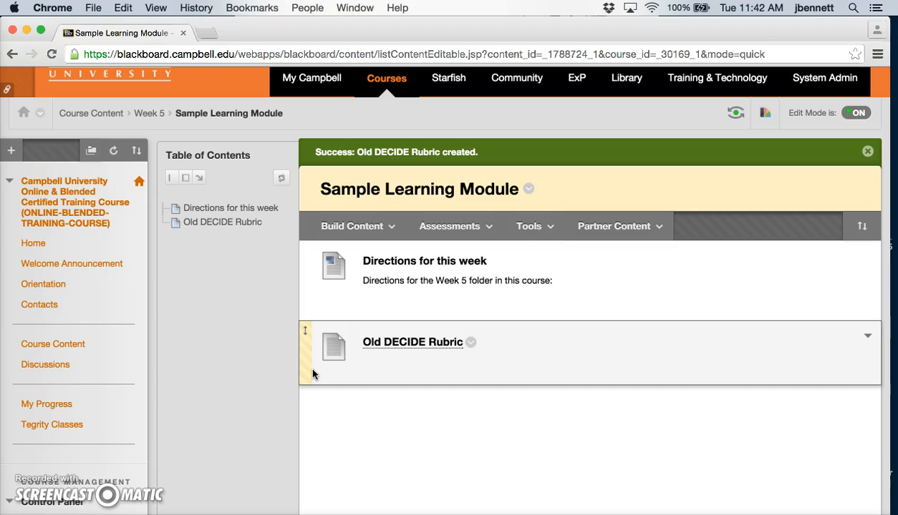
{"action": "left_click", "coordinate": [345, 231]}
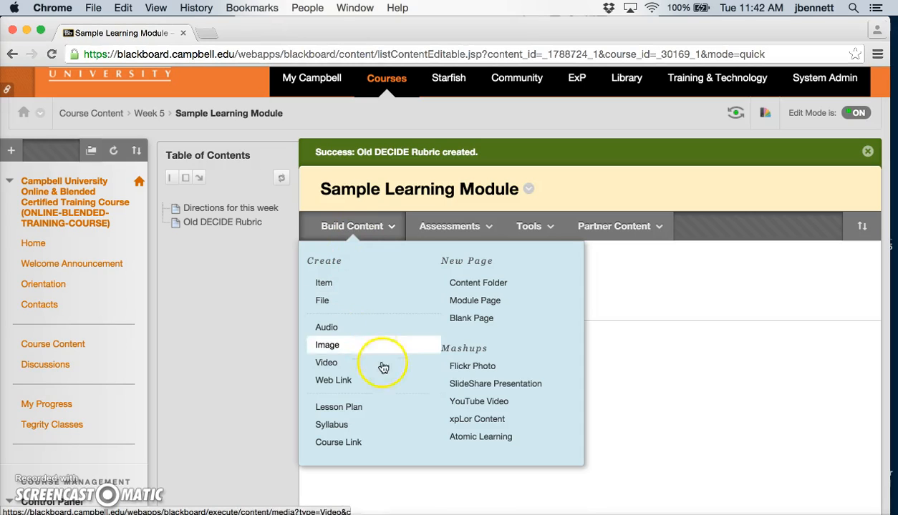
{"action": "left_click", "coordinate": [464, 403]}
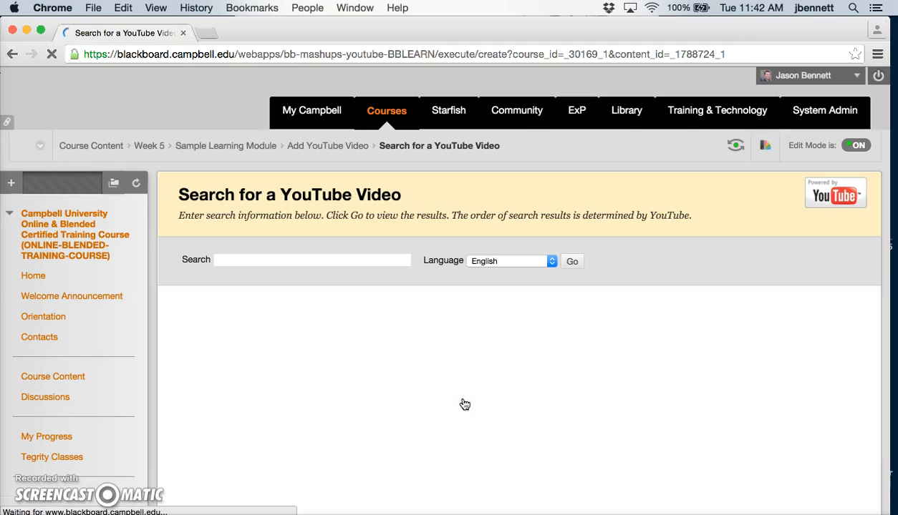
{"action": "left_click", "coordinate": [262, 262]}
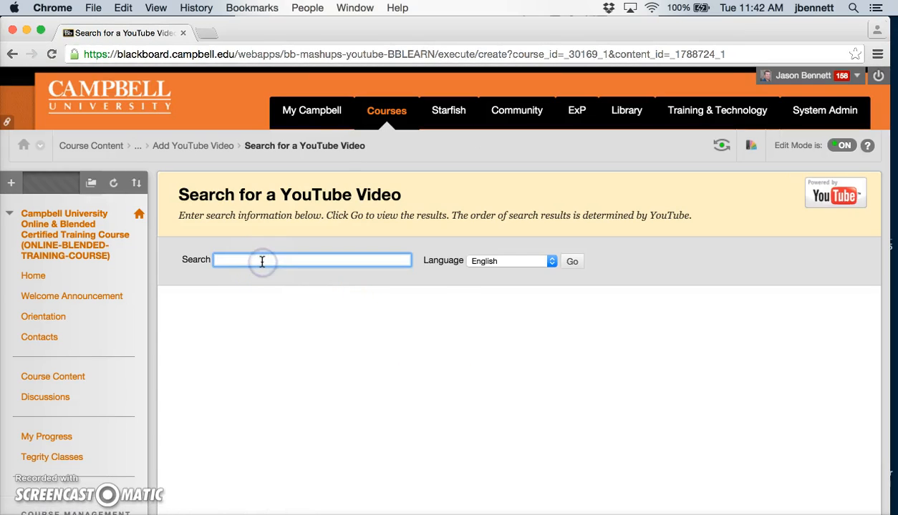
{"action": "type", "text": "spidre"}
{"action": "key", "text": "Return"}
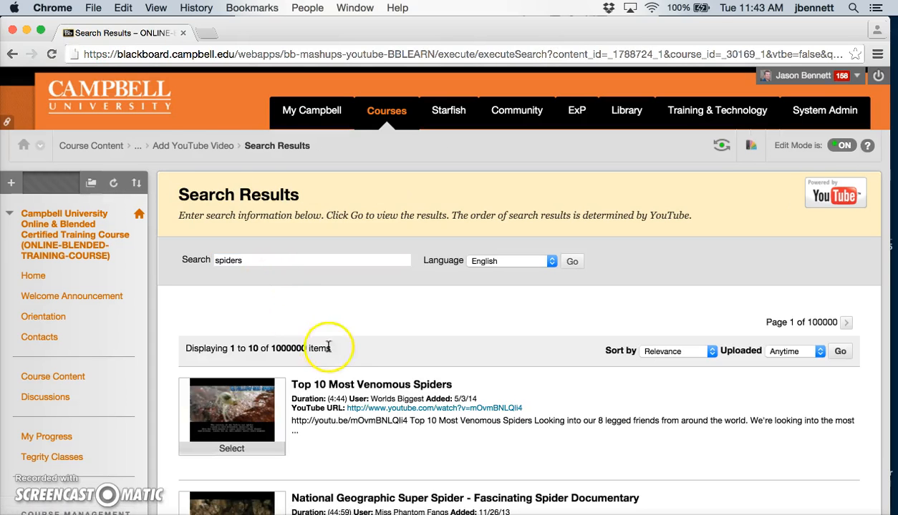
Look through the video search results and select "Top 10 Most Venomous Spiders" for the mashup
{"action": "scroll", "coordinate": [357, 313], "scroll_direction": "down", "scroll_amount": 5}
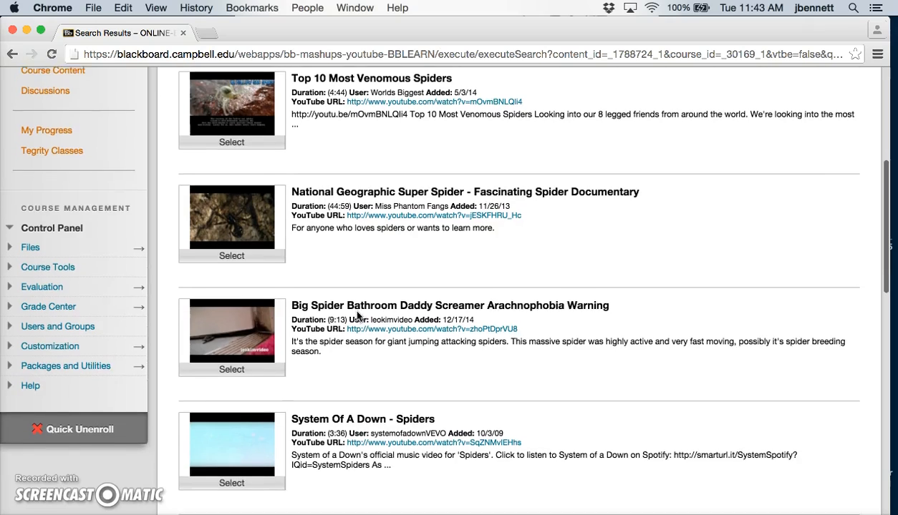
{"action": "scroll", "coordinate": [357, 315], "scroll_direction": "up", "scroll_amount": 2}
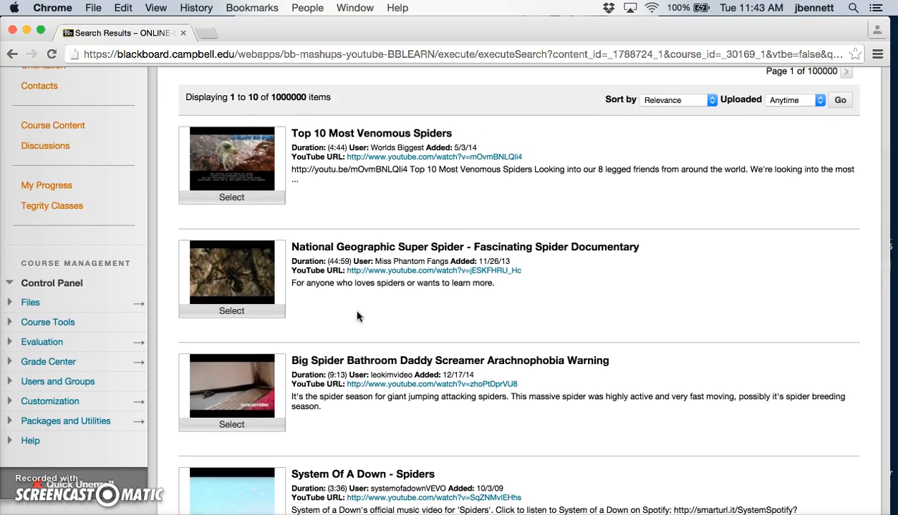
{"action": "scroll", "coordinate": [358, 317], "scroll_direction": "up", "scroll_amount": 3}
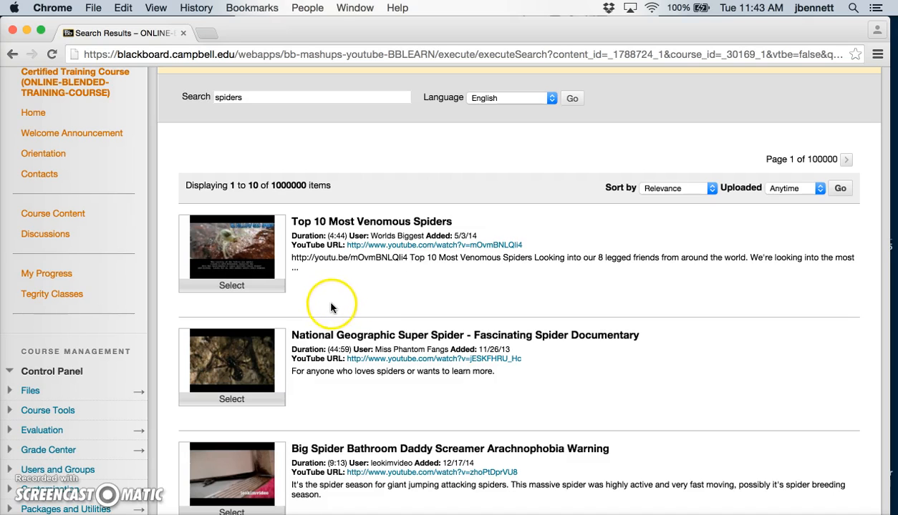
{"action": "scroll", "coordinate": [333, 297], "scroll_direction": "down", "scroll_amount": 1}
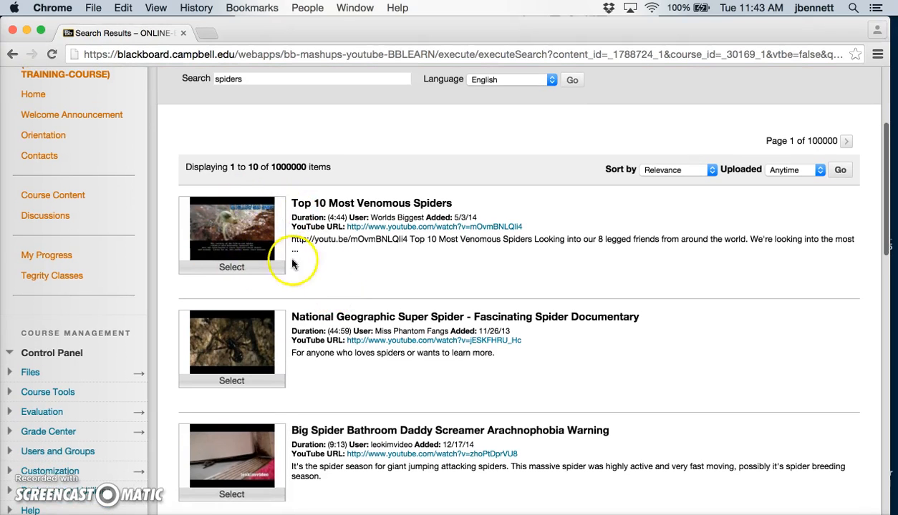
{"action": "left_click", "coordinate": [230, 268]}
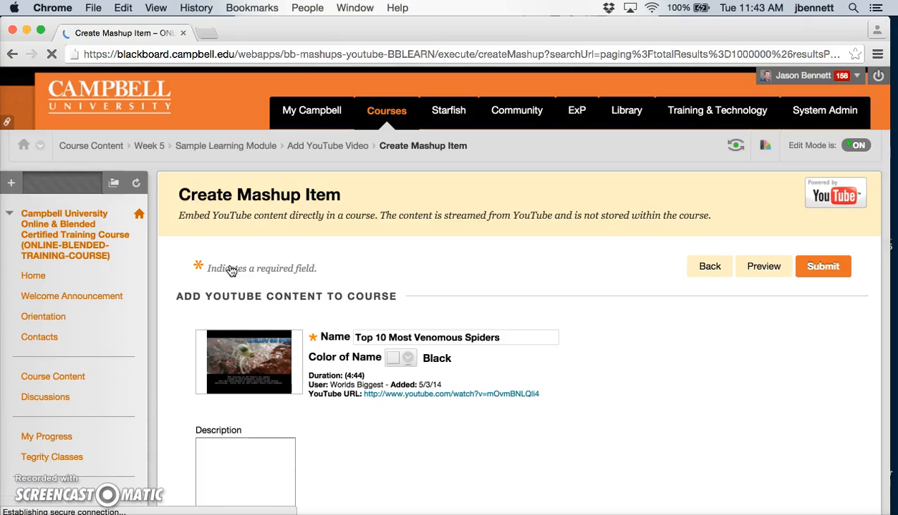
Enter the mashup description "Please view this video and complete the assignment below."
{"action": "scroll", "coordinate": [185, 281], "scroll_direction": "down", "scroll_amount": 3}
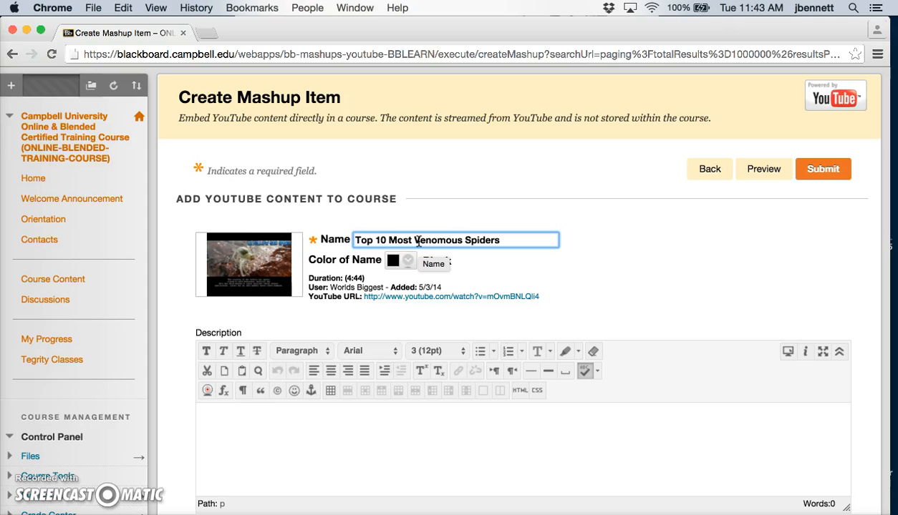
{"action": "left_click", "coordinate": [382, 242]}
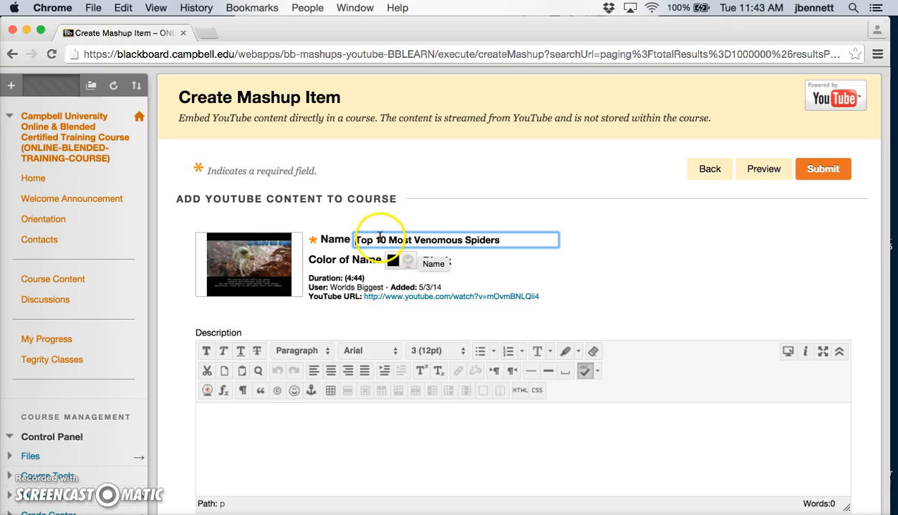
{"action": "scroll", "coordinate": [382, 243], "scroll_direction": "down", "scroll_amount": 5}
{"action": "left_click", "coordinate": [317, 243]}
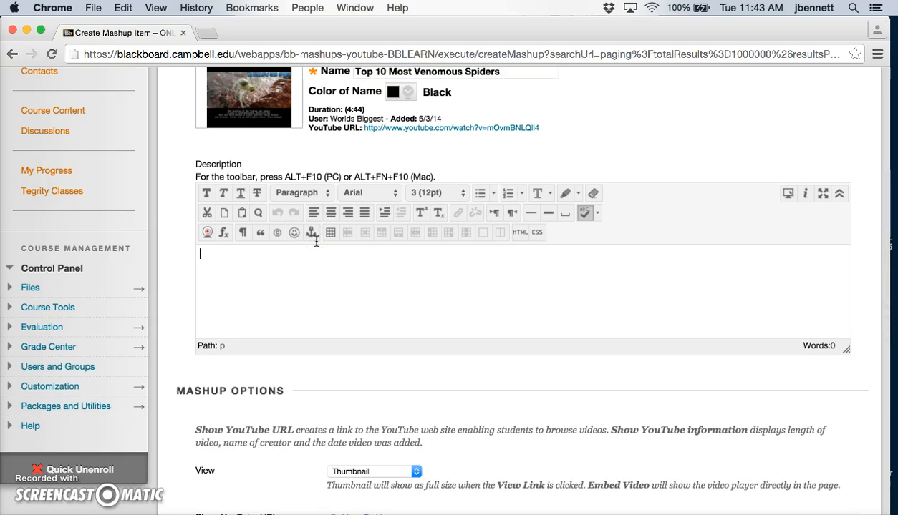
{"action": "type", "text": "Please view this "}
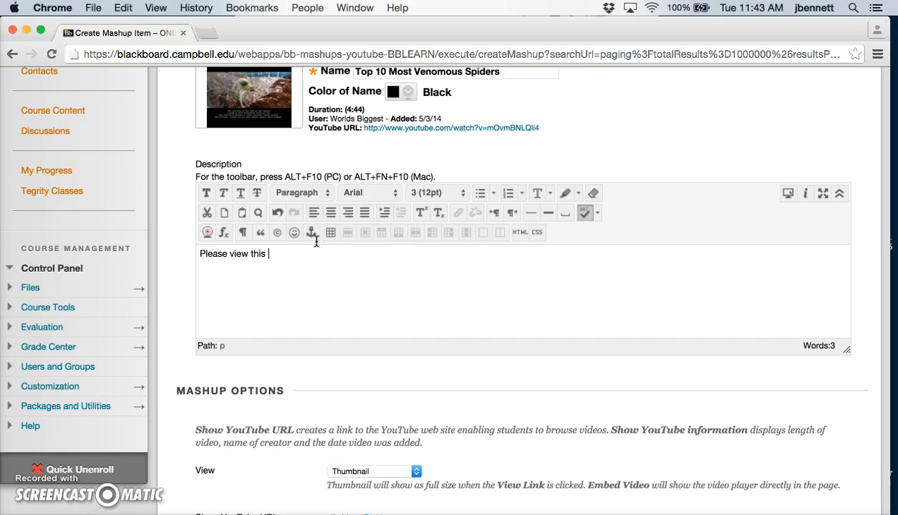
{"action": "type", "text": "video and complete the assignment below."}
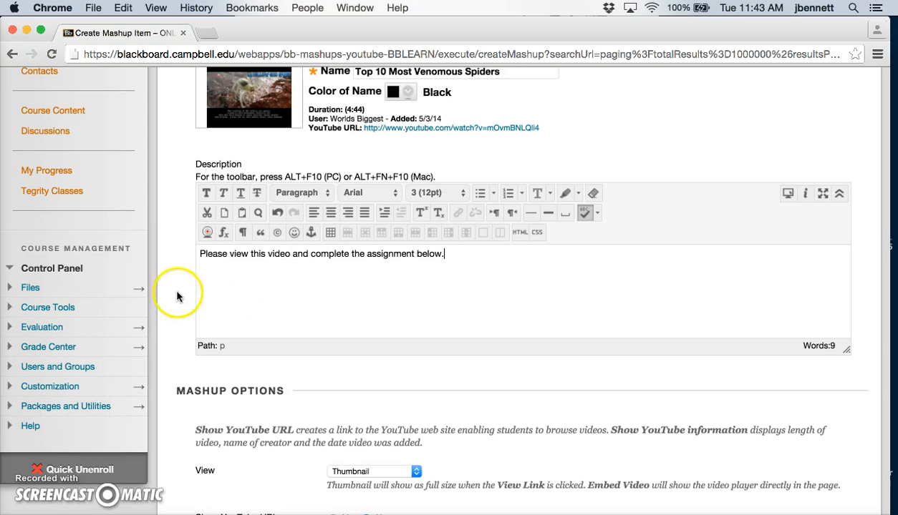
Set the mashup's View option to Embed Video
{"action": "scroll", "coordinate": [177, 296], "scroll_direction": "down", "scroll_amount": 5}
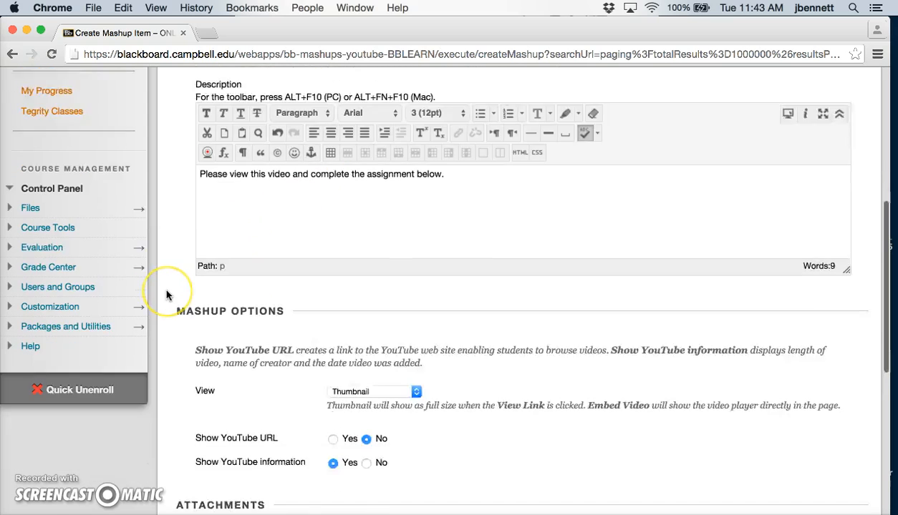
{"action": "left_click", "coordinate": [169, 296]}
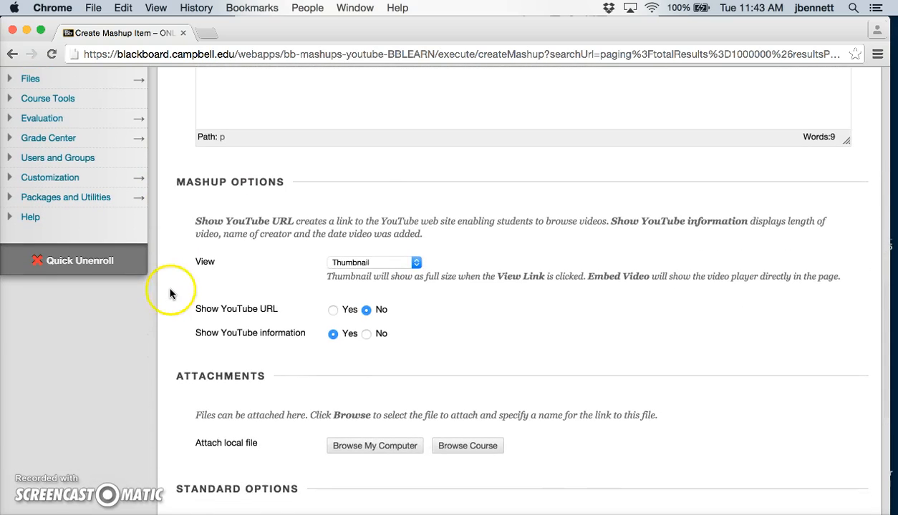
{"action": "left_click", "coordinate": [329, 263]}
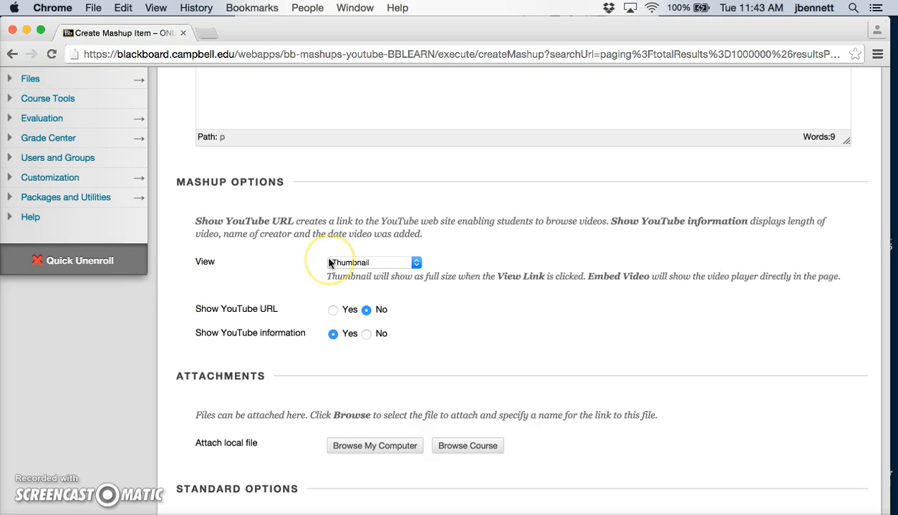
{"action": "left_click", "coordinate": [416, 263]}
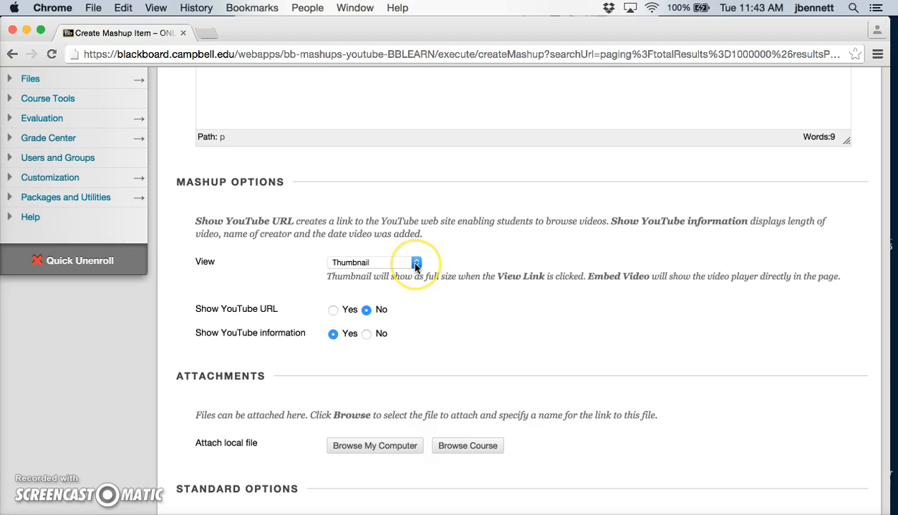
{"action": "left_click", "coordinate": [415, 264]}
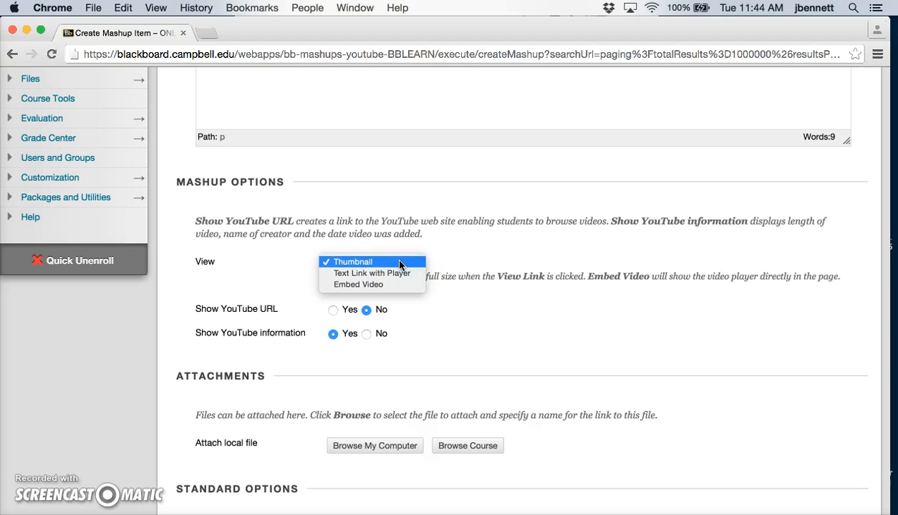
{"action": "left_click", "coordinate": [379, 285]}
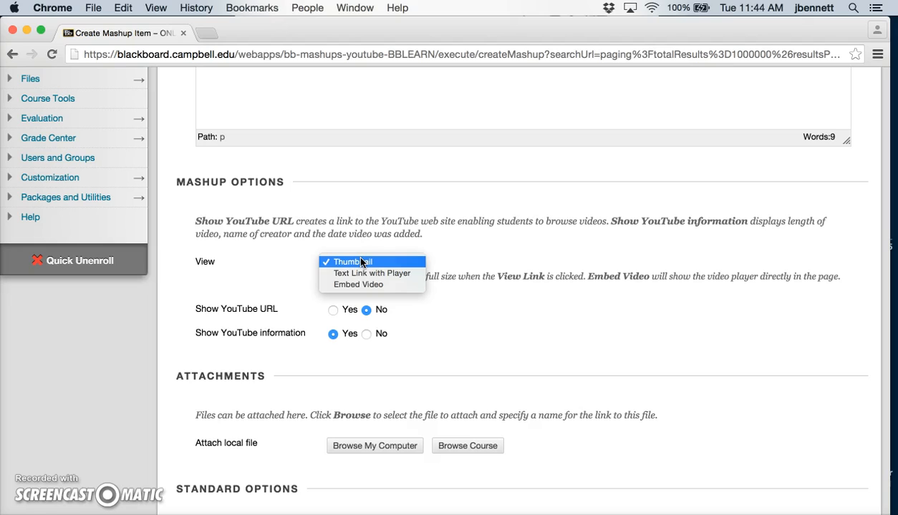
{"action": "left_click", "coordinate": [360, 285]}
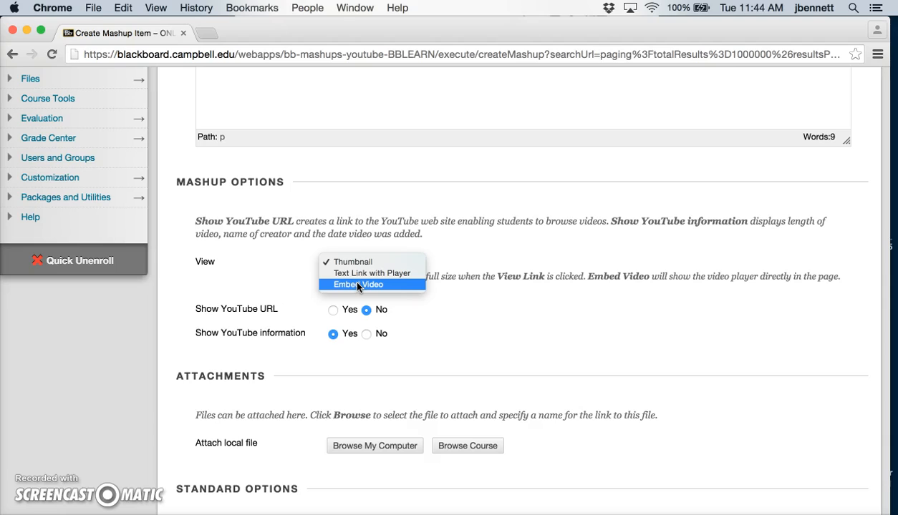
{"action": "left_click", "coordinate": [359, 285]}
{"action": "left_click", "coordinate": [298, 299]}
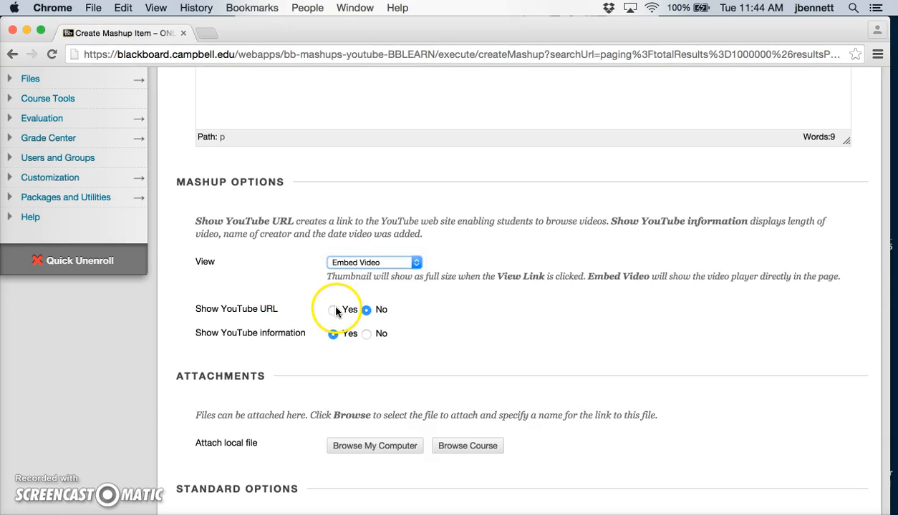
Set Show YouTube URL to Yes and submit the mashup item
{"action": "left_click", "coordinate": [333, 312]}
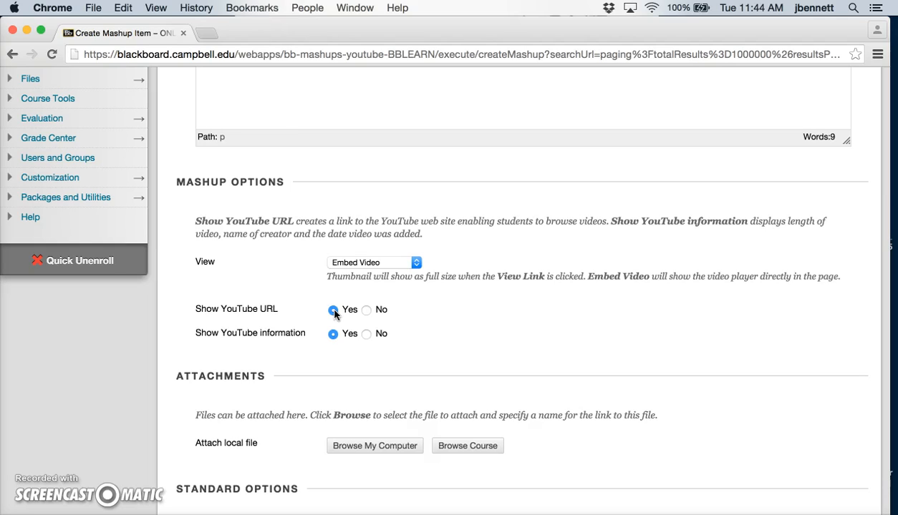
{"action": "left_click", "coordinate": [334, 311]}
{"action": "left_click", "coordinate": [575, 316]}
{"action": "scroll", "coordinate": [588, 328], "scroll_direction": "down", "scroll_amount": 3}
{"action": "left_click", "coordinate": [361, 285]}
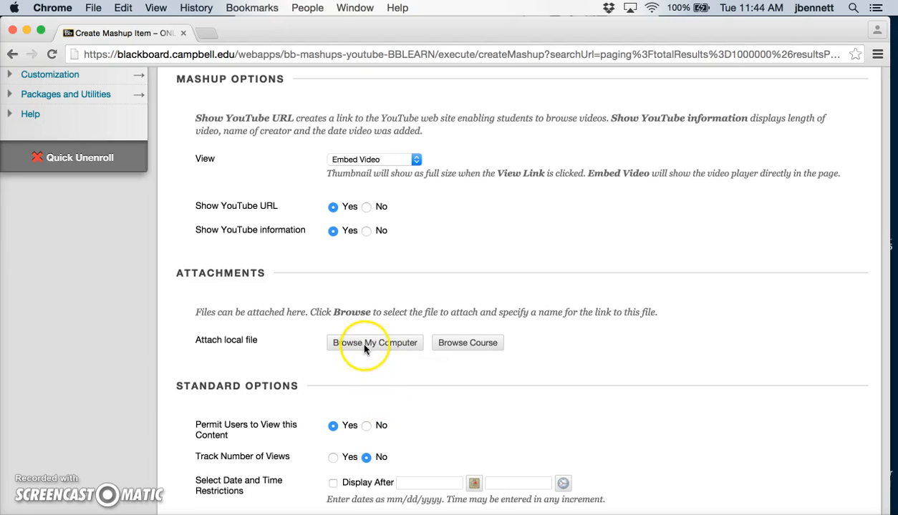
{"action": "scroll", "coordinate": [396, 366], "scroll_direction": "down", "scroll_amount": 5}
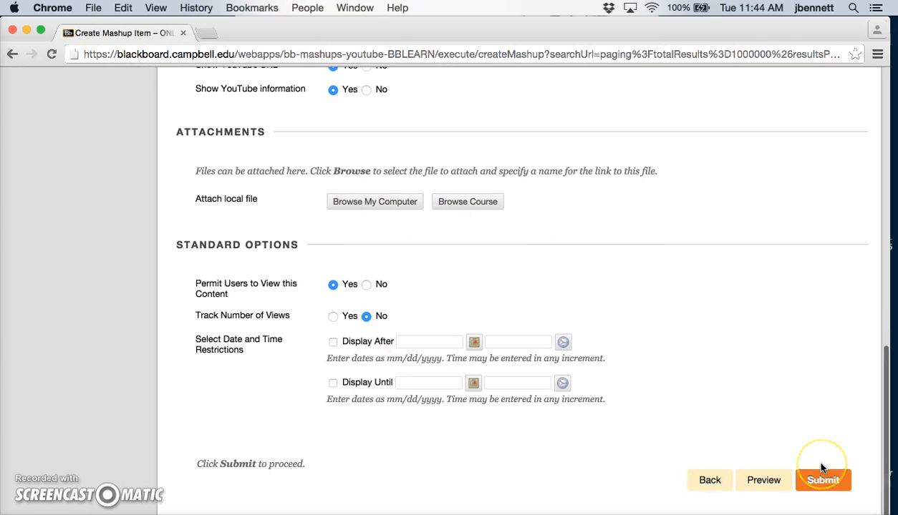
{"action": "left_click", "coordinate": [821, 481]}
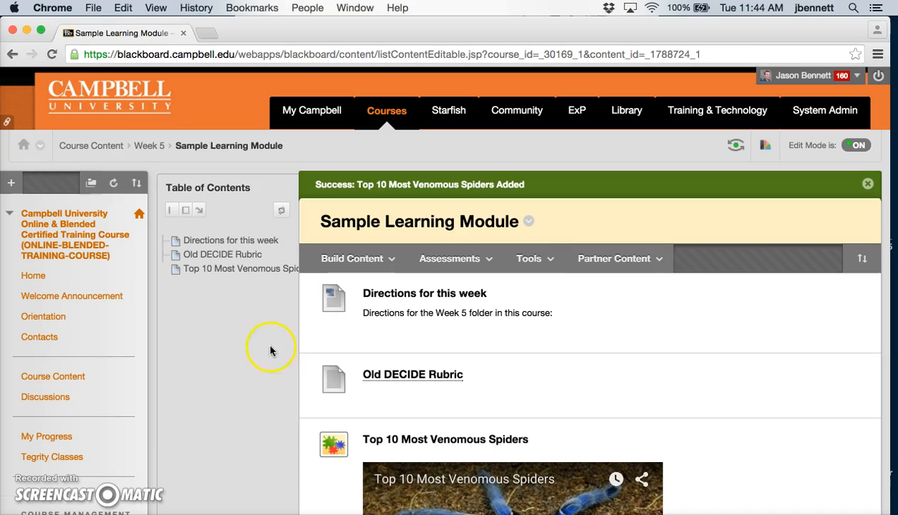
Start a new web link in Sample Learning Module and name it "Wiggins Memorial Library Link"
{"action": "scroll", "coordinate": [366, 302], "scroll_direction": "down", "scroll_amount": 1}
{"action": "scroll", "coordinate": [366, 302], "scroll_direction": "down", "scroll_amount": 1}
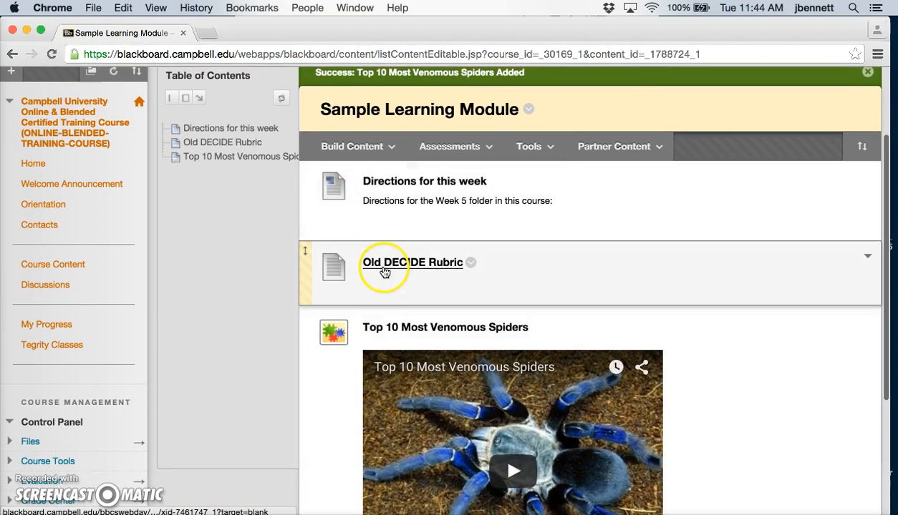
{"action": "scroll", "coordinate": [371, 277], "scroll_direction": "down", "scroll_amount": 3}
{"action": "scroll", "coordinate": [373, 284], "scroll_direction": "down", "scroll_amount": 1}
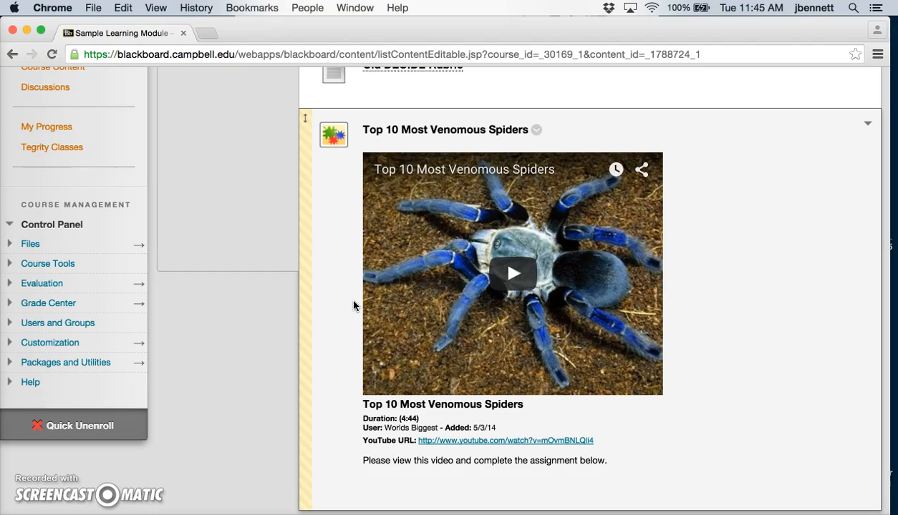
{"action": "left_click", "coordinate": [328, 299]}
{"action": "scroll", "coordinate": [327, 297], "scroll_direction": "up", "scroll_amount": 5}
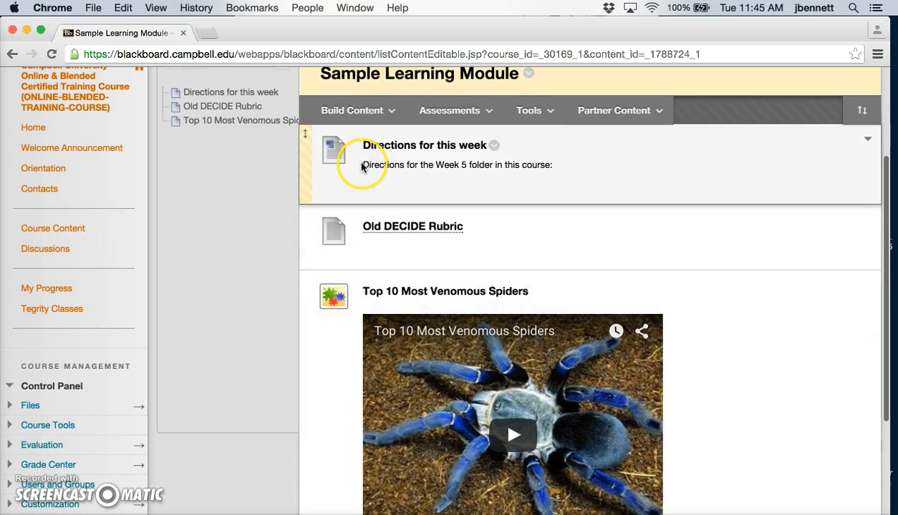
{"action": "left_click", "coordinate": [351, 113]}
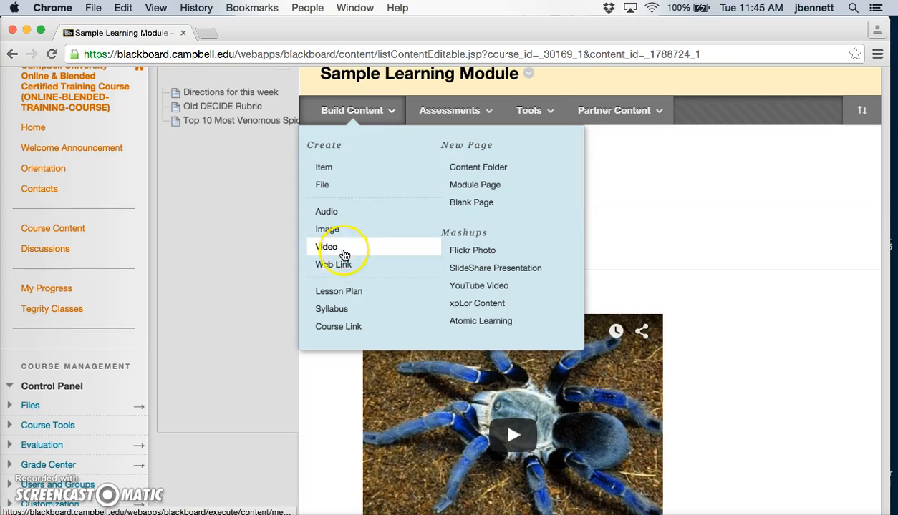
{"action": "left_click", "coordinate": [340, 266]}
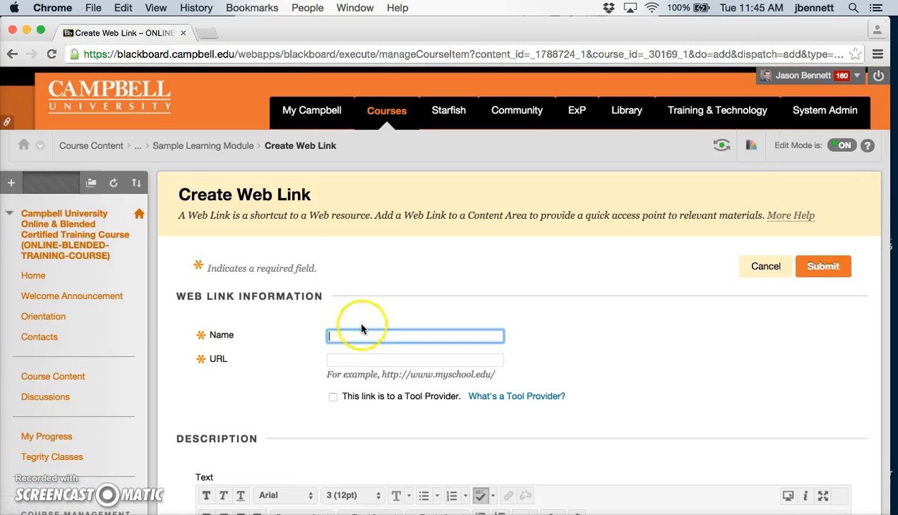
{"action": "left_click", "coordinate": [360, 333]}
{"action": "type", "text": "Wiggins Memorial Library Link"}
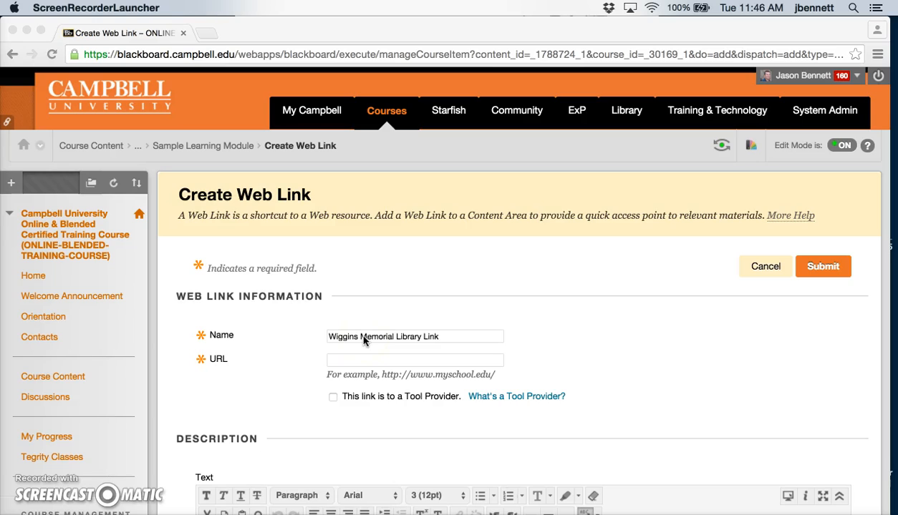
Open the Wiggins Memorial Library site in a new tab through Campbell University's Libraries page and copy its web address
{"action": "left_click", "coordinate": [366, 363]}
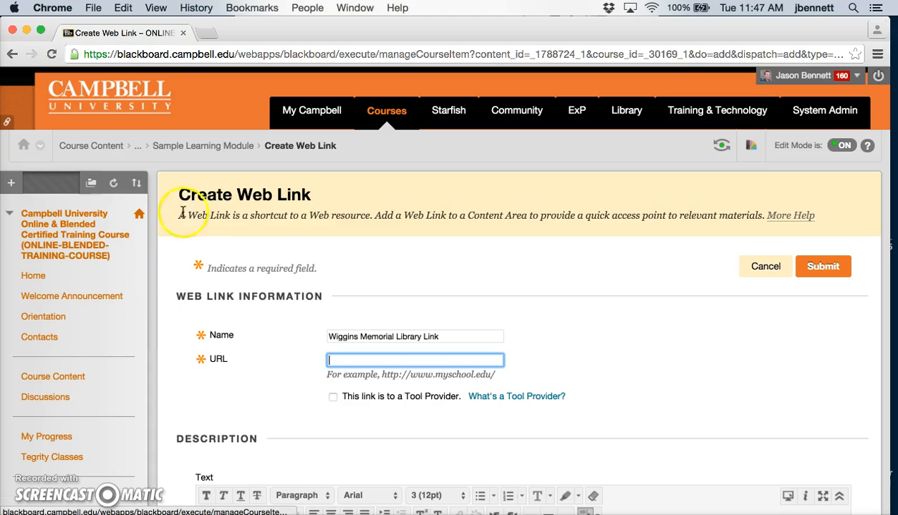
{"action": "scroll", "coordinate": [217, 280], "scroll_direction": "down", "scroll_amount": 5}
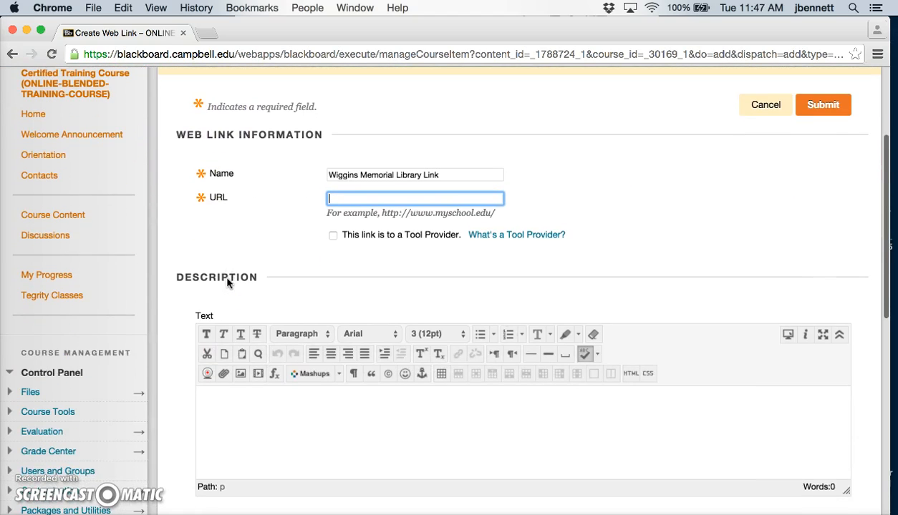
{"action": "scroll", "coordinate": [227, 283], "scroll_direction": "up", "scroll_amount": 4}
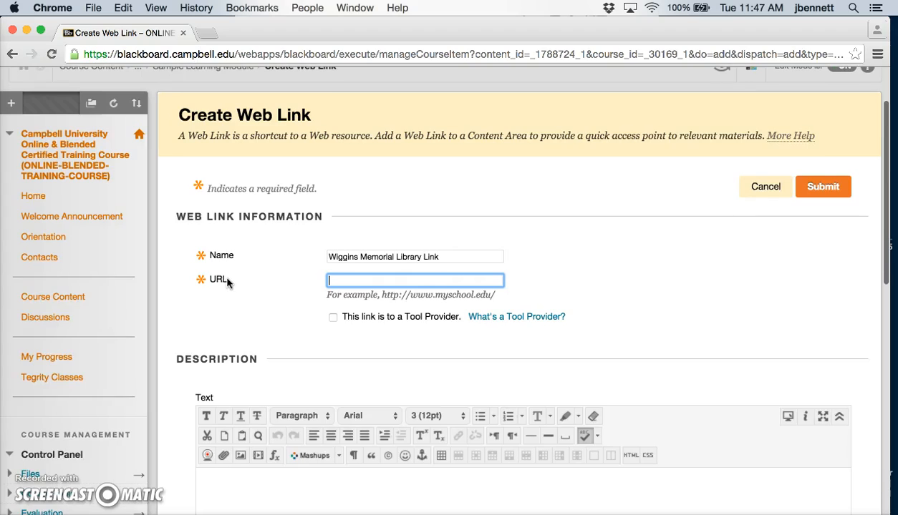
{"action": "left_click", "coordinate": [204, 33]}
{"action": "left_click", "coordinate": [204, 82]}
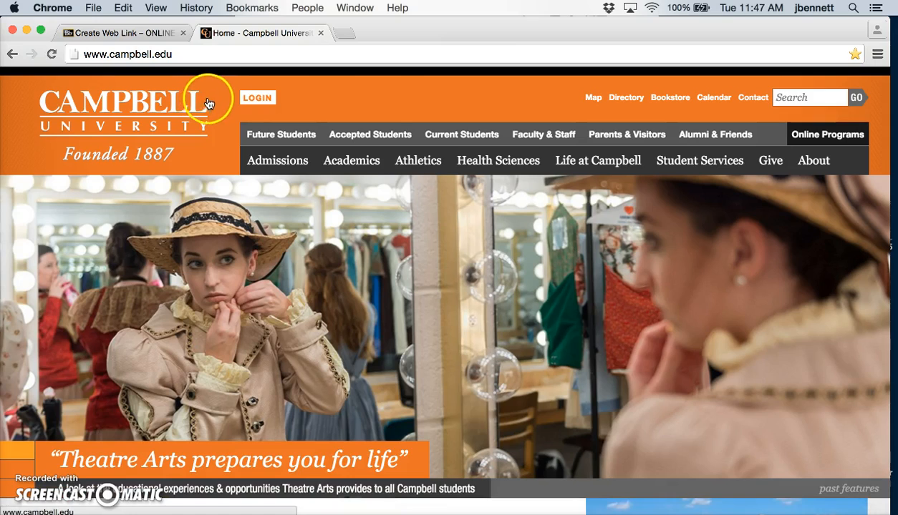
{"action": "mouse_move", "coordinate": [370, 164]}
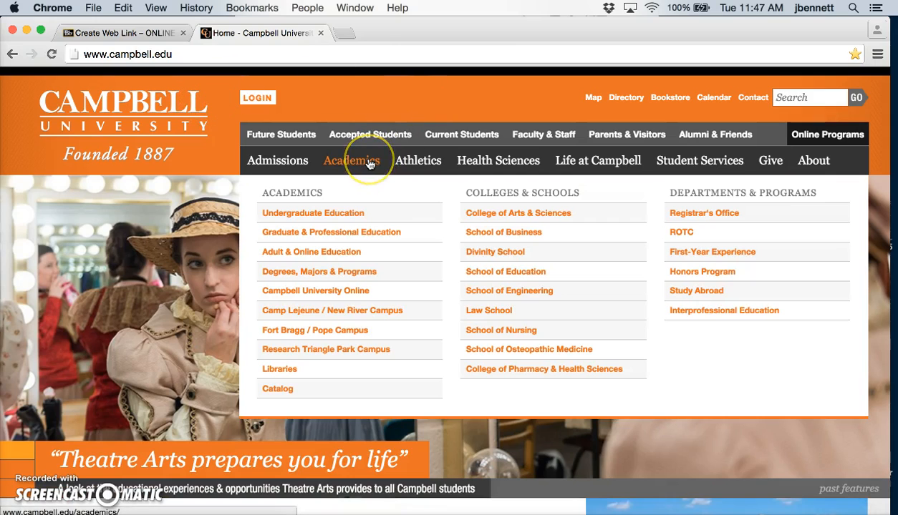
{"action": "left_click", "coordinate": [288, 370]}
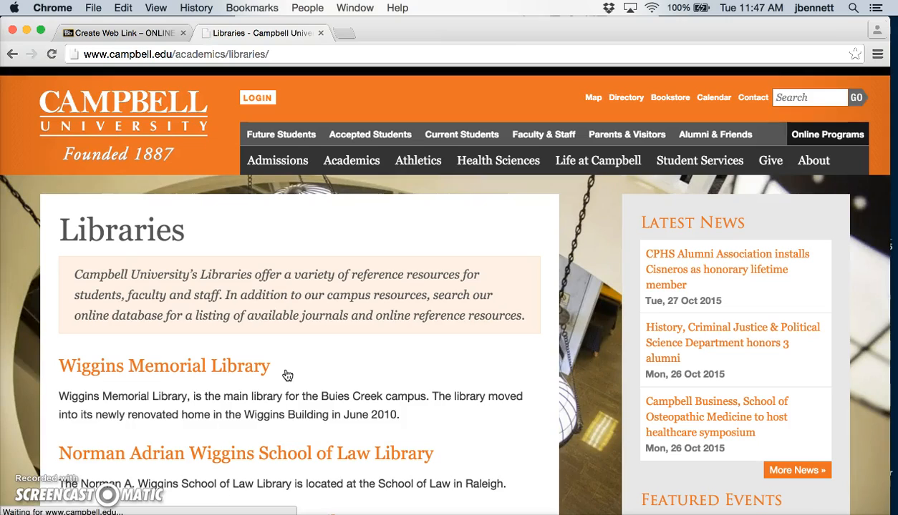
{"action": "left_click", "coordinate": [151, 365]}
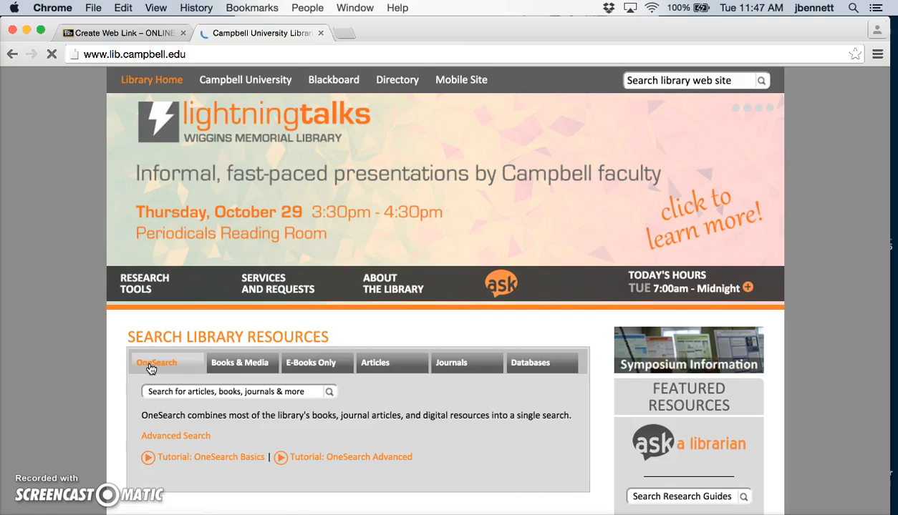
{"action": "left_click", "coordinate": [136, 56]}
{"action": "key", "text": "super+c"}
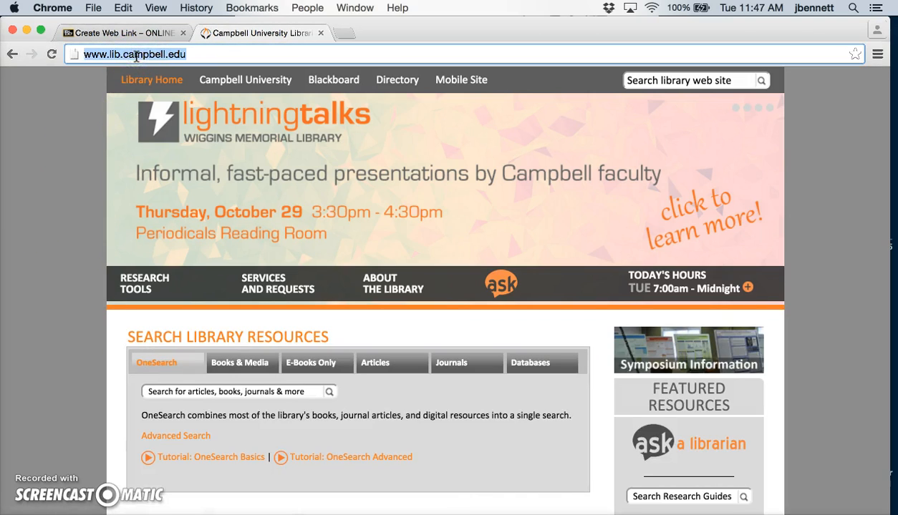
{"action": "left_click", "coordinate": [320, 34]}
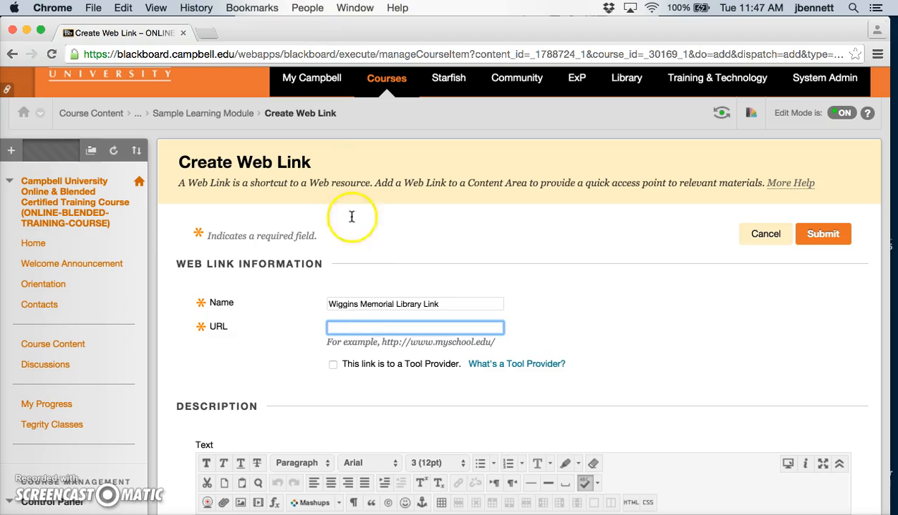
{"action": "left_click", "coordinate": [371, 324]}
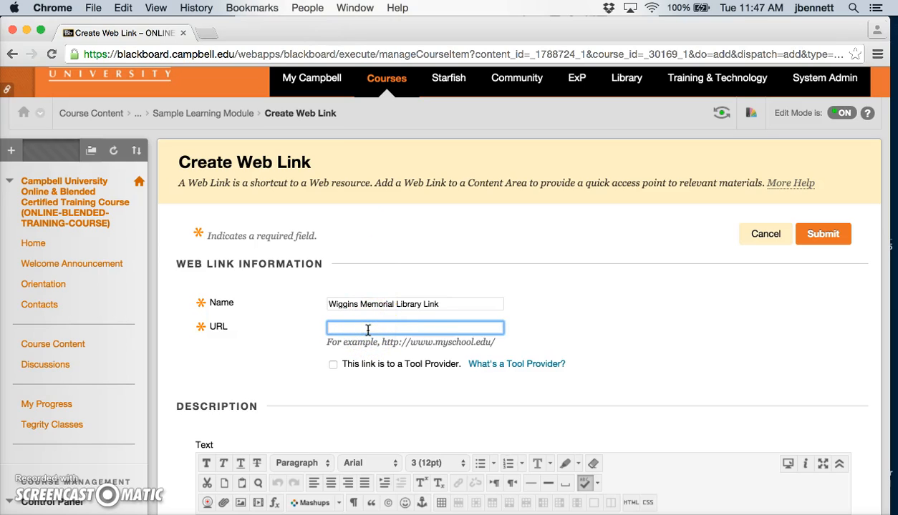
{"action": "key", "text": "super+v"}
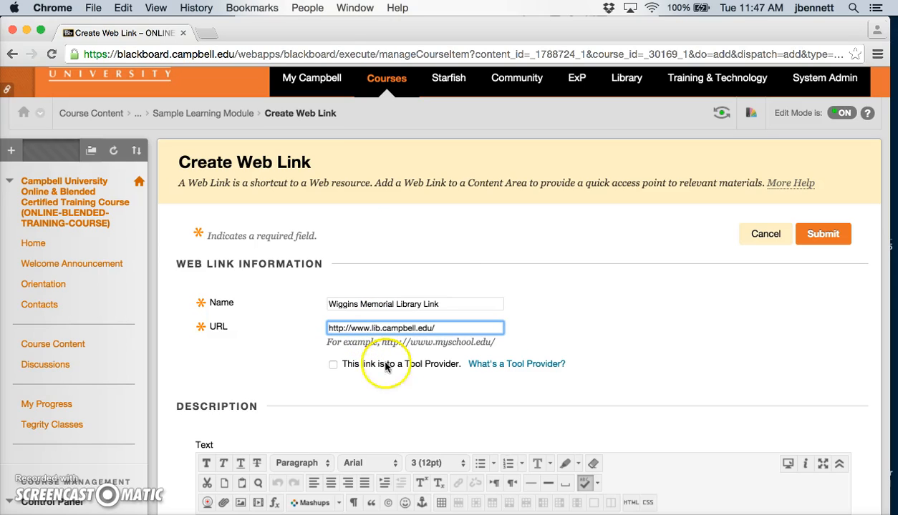
{"action": "scroll", "coordinate": [353, 380], "scroll_direction": "down", "scroll_amount": 5}
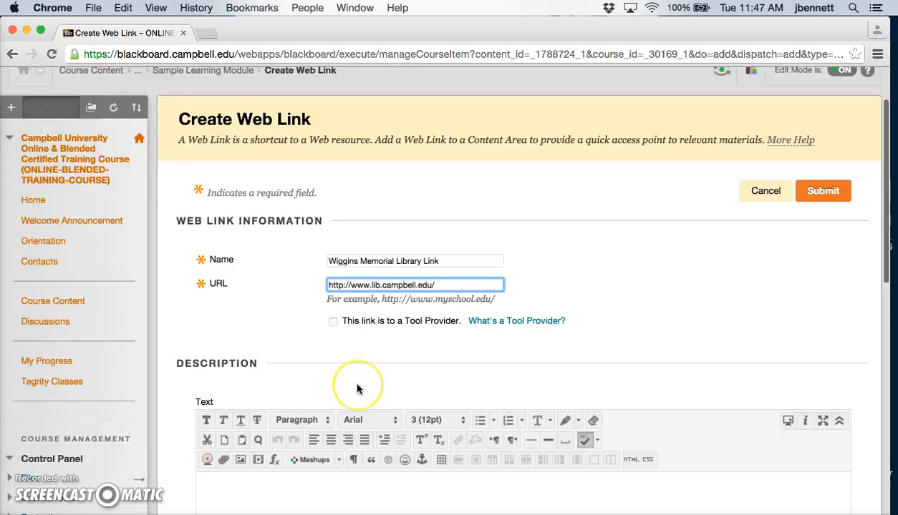
Enter the description "This link is to the Wiggins Memorial Library." for the web link, submit it and check it in the module
{"action": "left_click", "coordinate": [298, 362]}
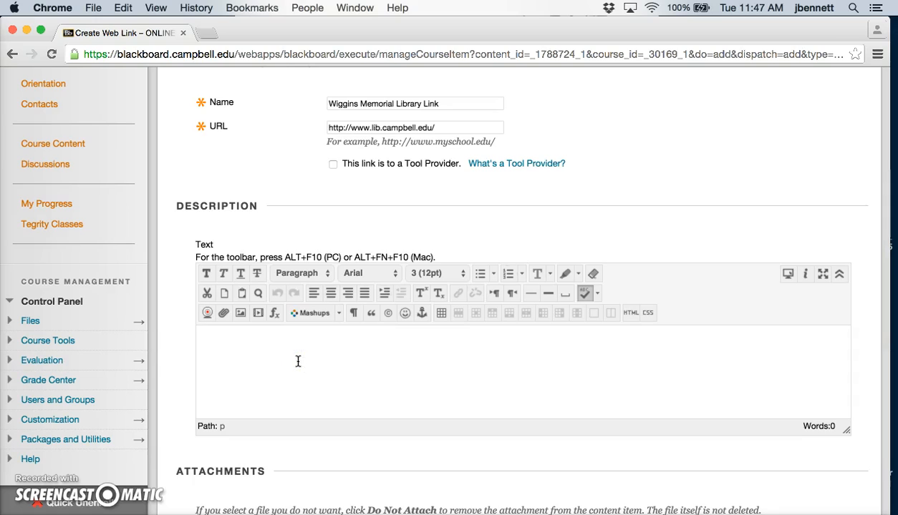
{"action": "type", "text": "This link is to the Wiggins Memorial Library."}
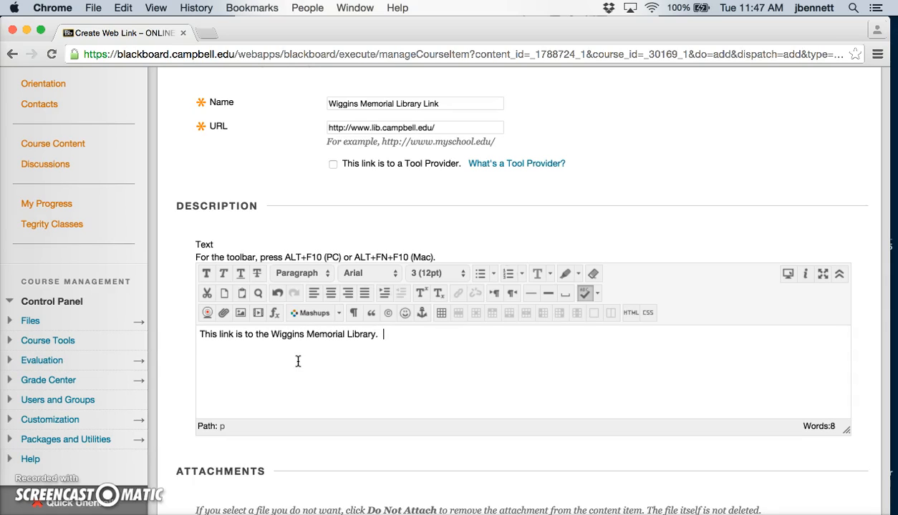
{"action": "scroll", "coordinate": [298, 361], "scroll_direction": "down", "scroll_amount": 5}
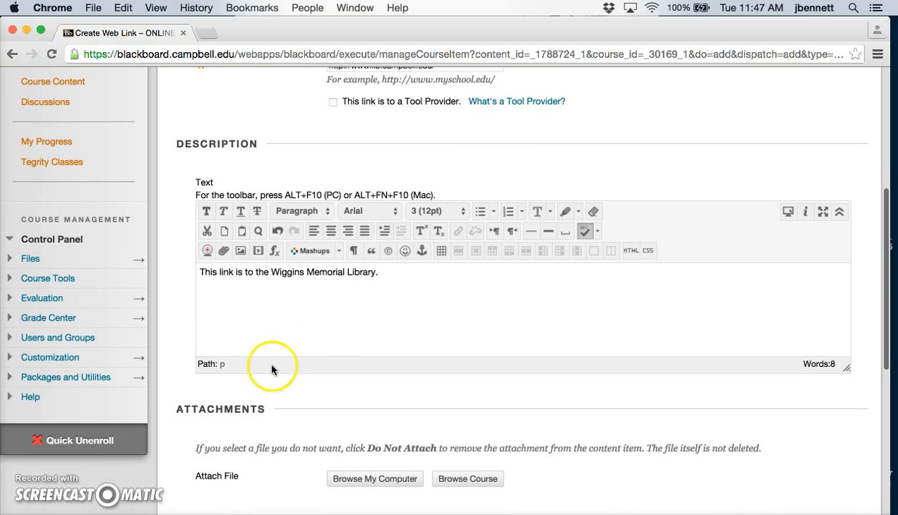
{"action": "scroll", "coordinate": [395, 354], "scroll_direction": "down", "scroll_amount": 3}
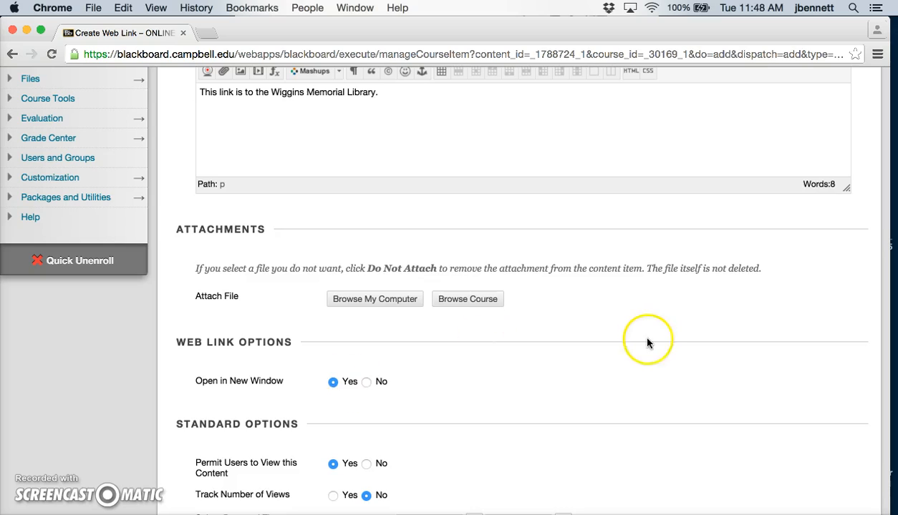
{"action": "scroll", "coordinate": [646, 343], "scroll_direction": "down", "scroll_amount": 5}
{"action": "left_click", "coordinate": [817, 480]}
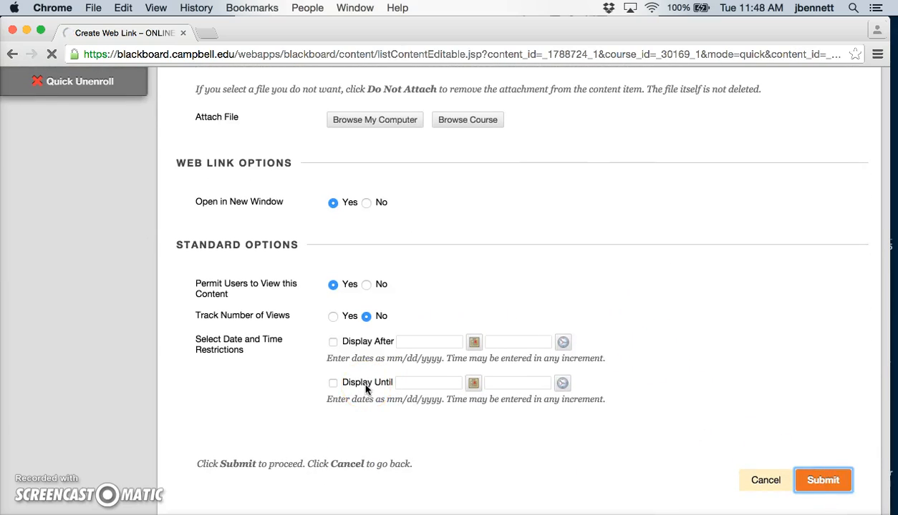
{"action": "scroll", "coordinate": [248, 360], "scroll_direction": "down", "scroll_amount": 4}
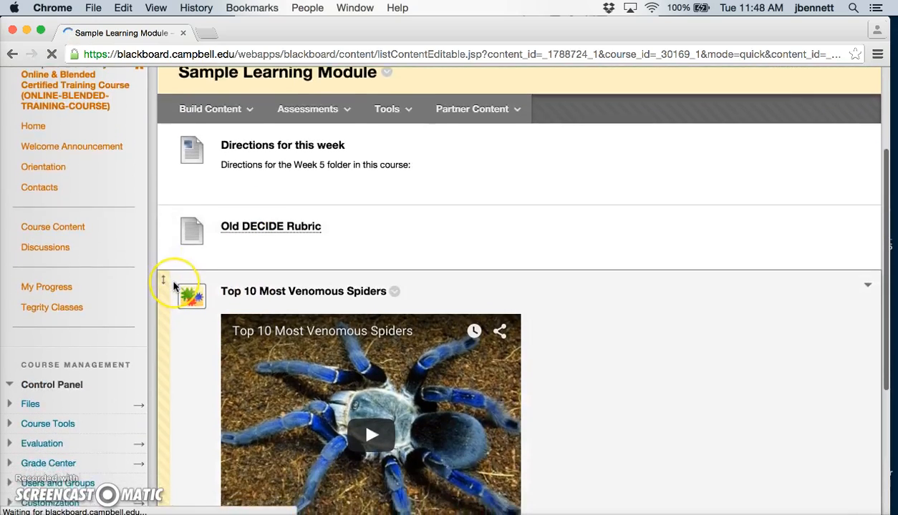
{"action": "scroll", "coordinate": [172, 287], "scroll_direction": "down", "scroll_amount": 6}
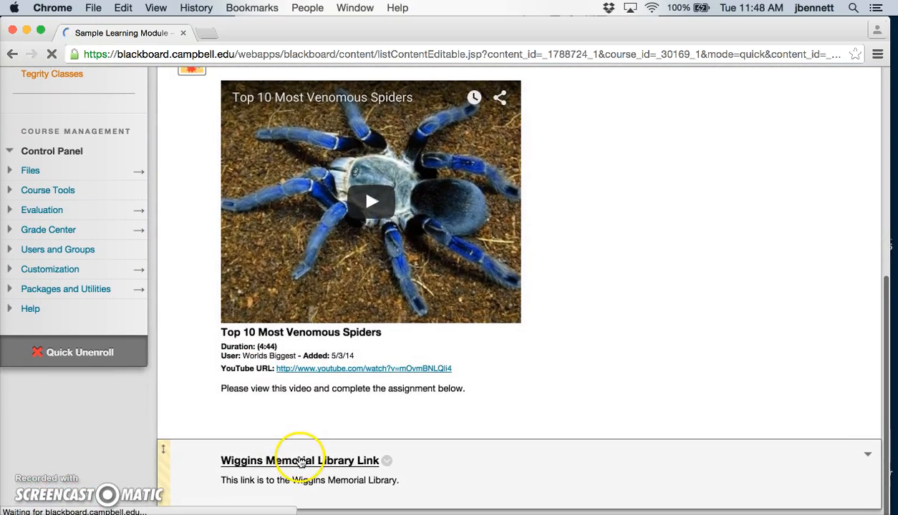
{"action": "scroll", "coordinate": [195, 385], "scroll_direction": "up", "scroll_amount": 10}
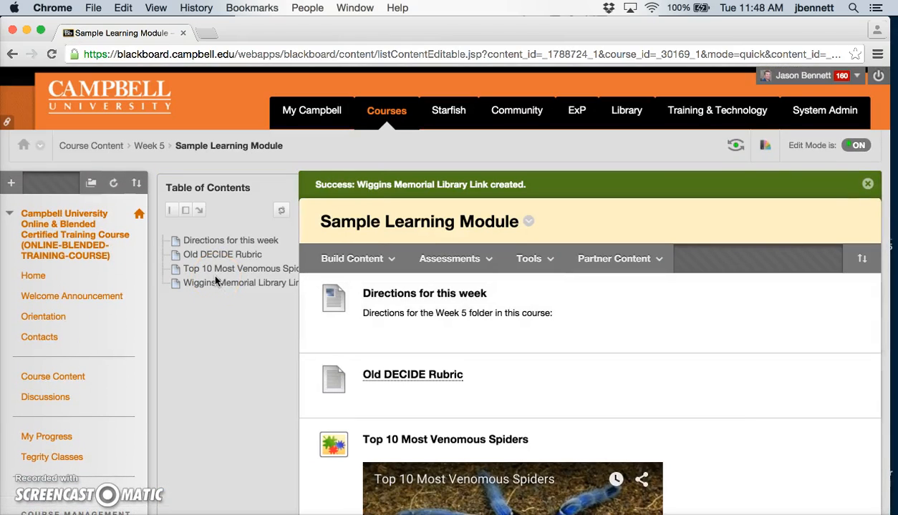
Start a new course link in Sample Learning Module and choose the course's Discussions area as the linked item
{"action": "left_click", "coordinate": [252, 356]}
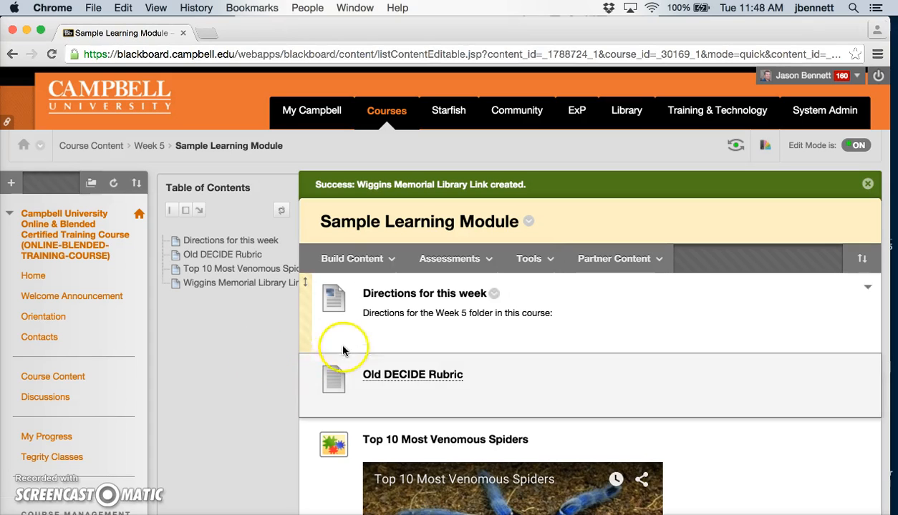
{"action": "left_click", "coordinate": [365, 265]}
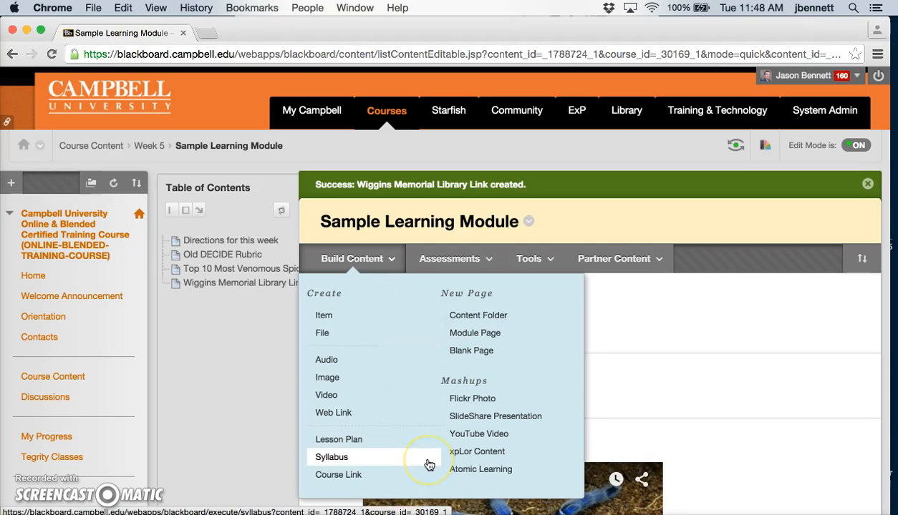
{"action": "left_click", "coordinate": [371, 476]}
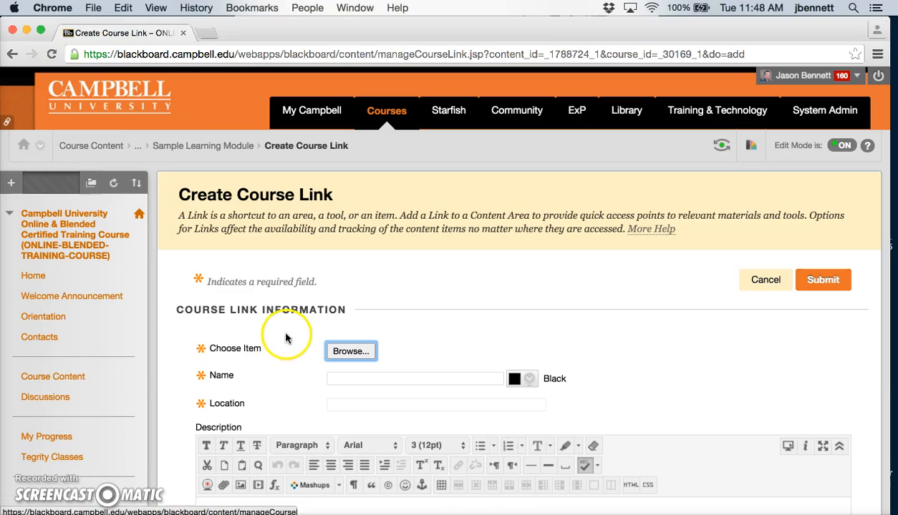
{"action": "scroll", "coordinate": [197, 301], "scroll_direction": "down", "scroll_amount": 1}
{"action": "scroll", "coordinate": [194, 301], "scroll_direction": "down", "scroll_amount": 2}
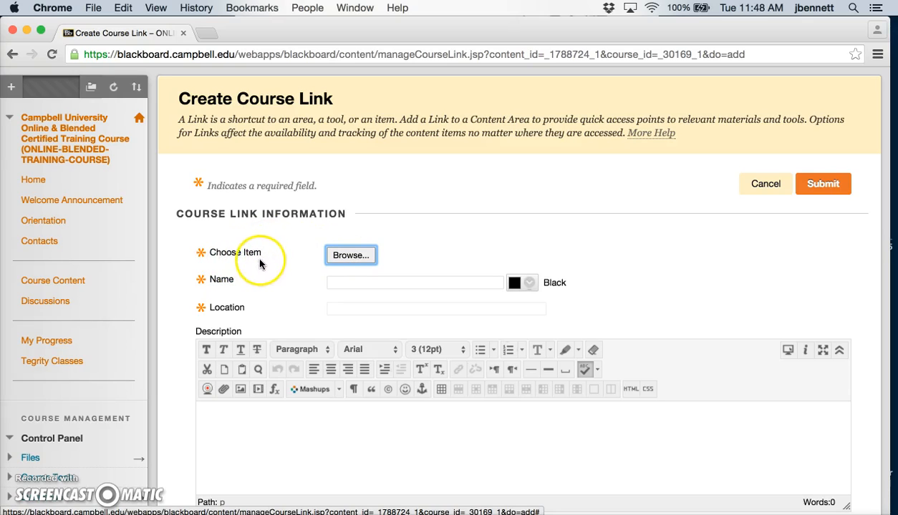
{"action": "left_click", "coordinate": [351, 255]}
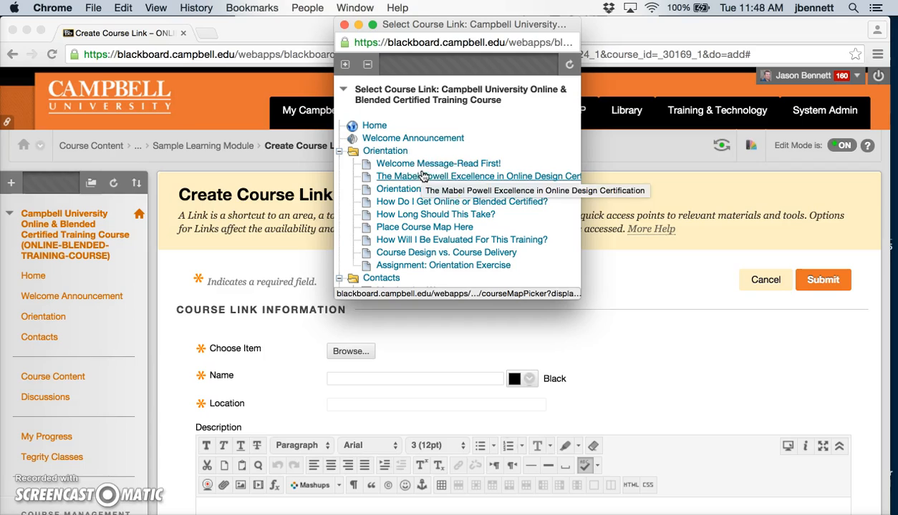
{"action": "scroll", "coordinate": [419, 192], "scroll_direction": "down", "scroll_amount": 1}
{"action": "scroll", "coordinate": [419, 192], "scroll_direction": "down", "scroll_amount": 15}
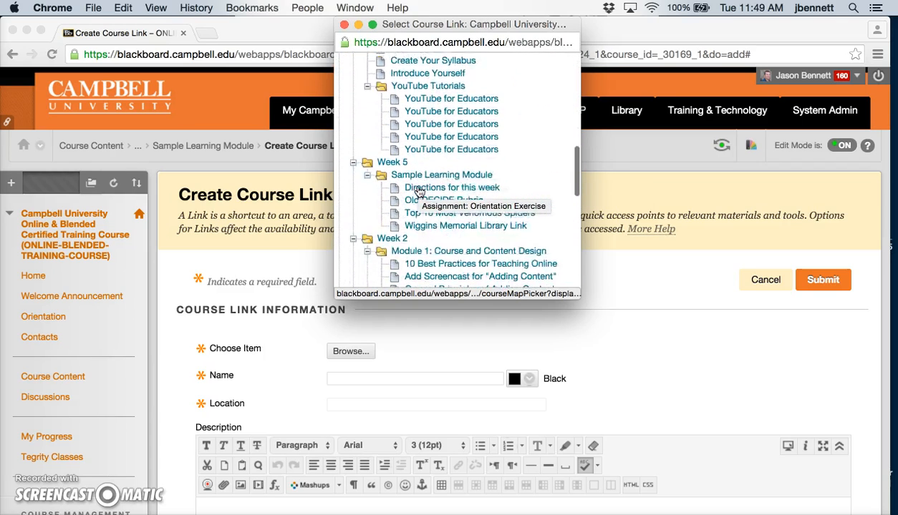
{"action": "scroll", "coordinate": [419, 192], "scroll_direction": "down", "scroll_amount": 15}
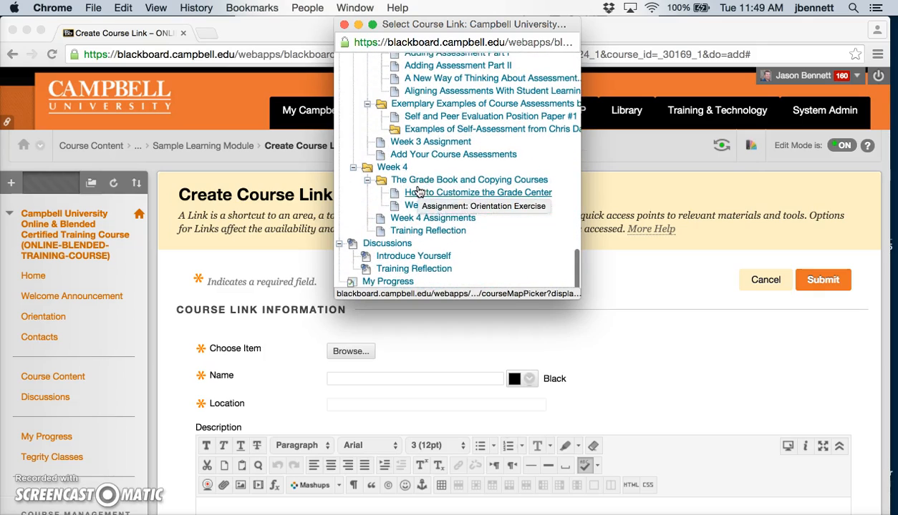
{"action": "left_click", "coordinate": [392, 247]}
{"action": "left_click", "coordinate": [426, 353]}
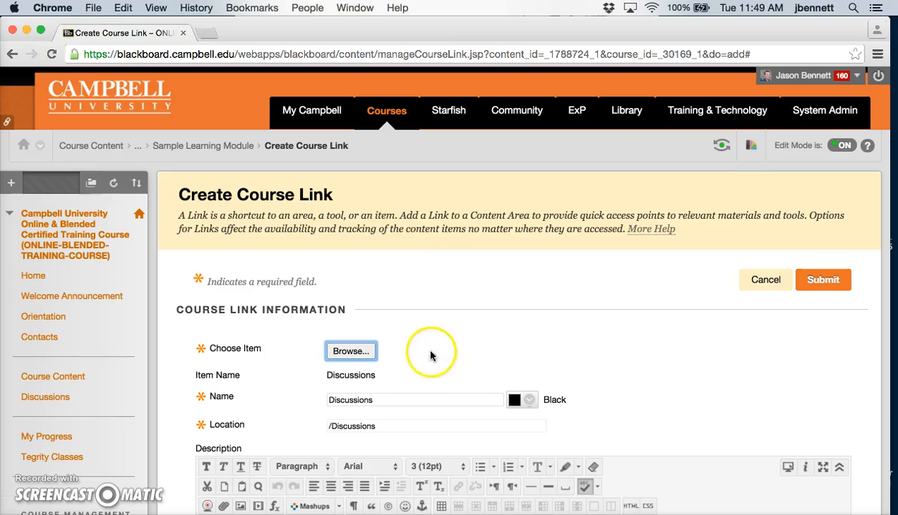
Change the course link's name to "Discussion Board link"
{"action": "left_click", "coordinate": [385, 399]}
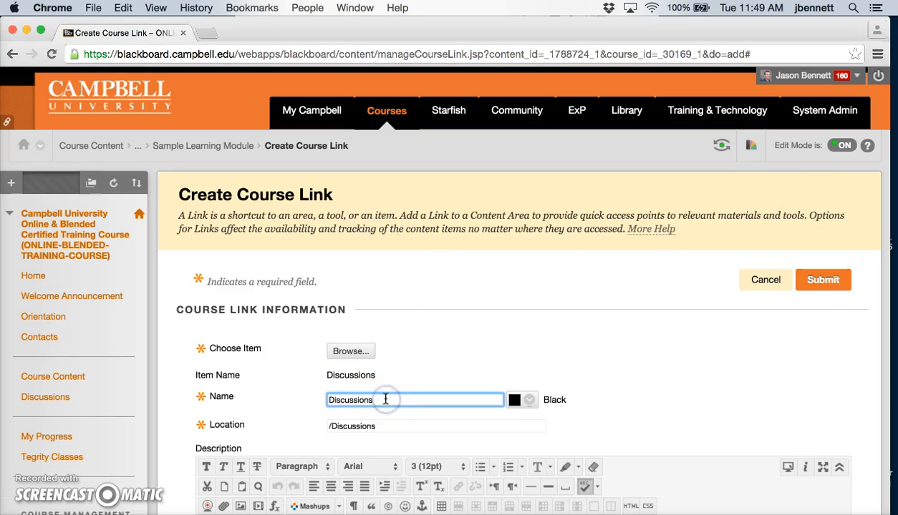
{"action": "key", "text": "BackSpace"}
{"action": "type", "text": "Board link"}
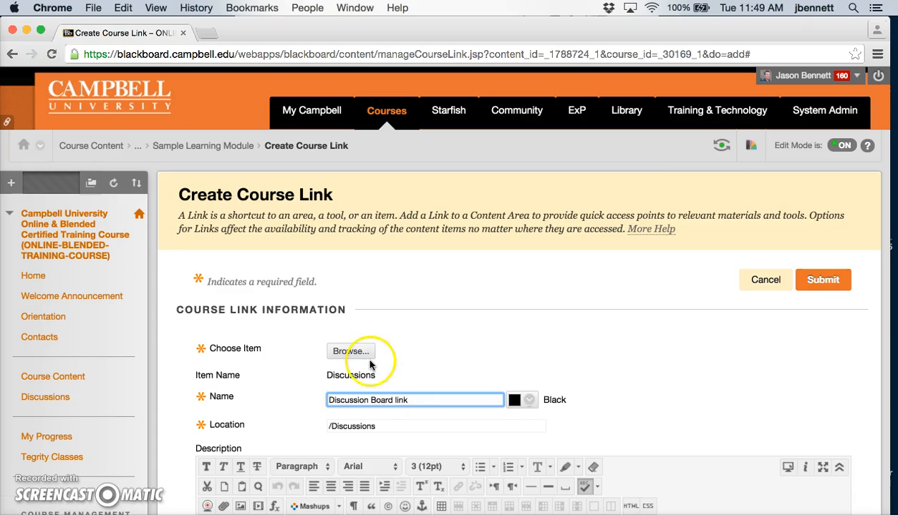
Enter the description "Click the link to navigate to the Discussion Boards forum." and submit the course link
{"action": "scroll", "coordinate": [354, 365], "scroll_direction": "down", "scroll_amount": 5}
{"action": "left_click", "coordinate": [283, 341]}
{"action": "type", "text": "Click the link to navigate to the Discussion Boards"}
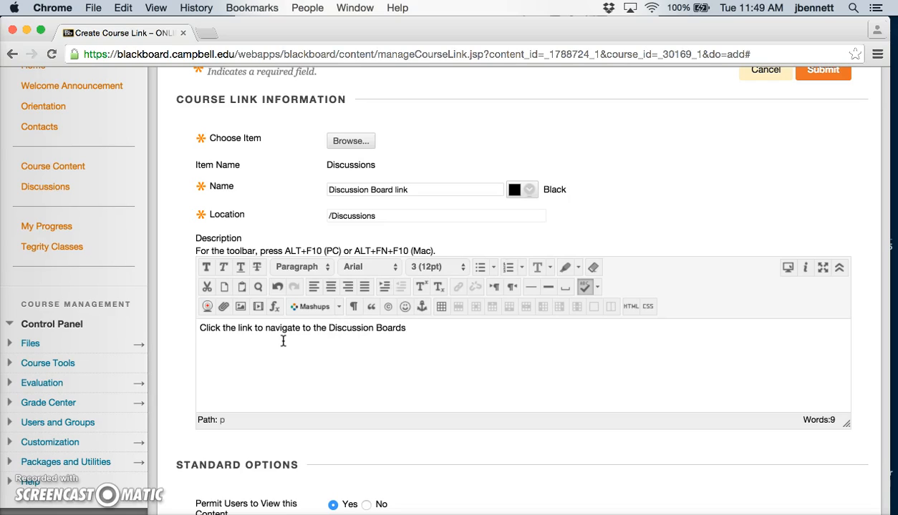
{"action": "type", "text": " forum."}
{"action": "scroll", "coordinate": [303, 405], "scroll_direction": "down", "scroll_amount": 6}
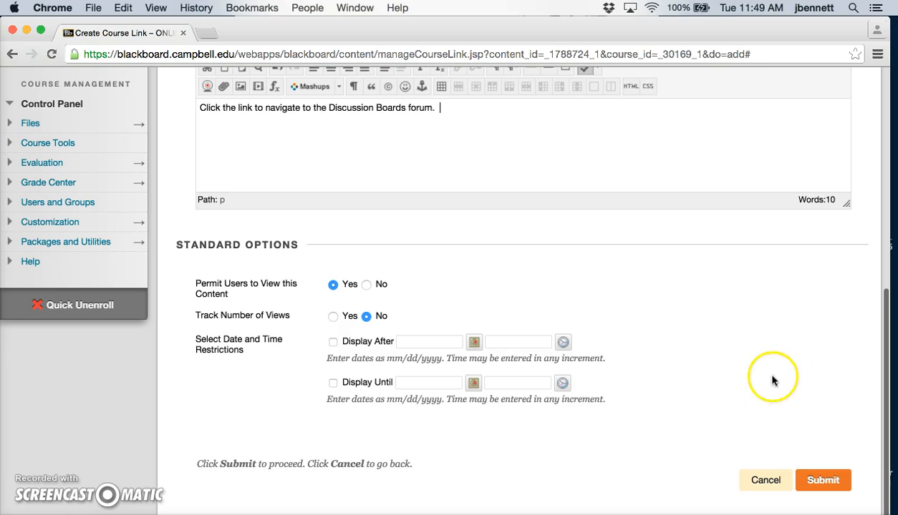
{"action": "left_click", "coordinate": [825, 483]}
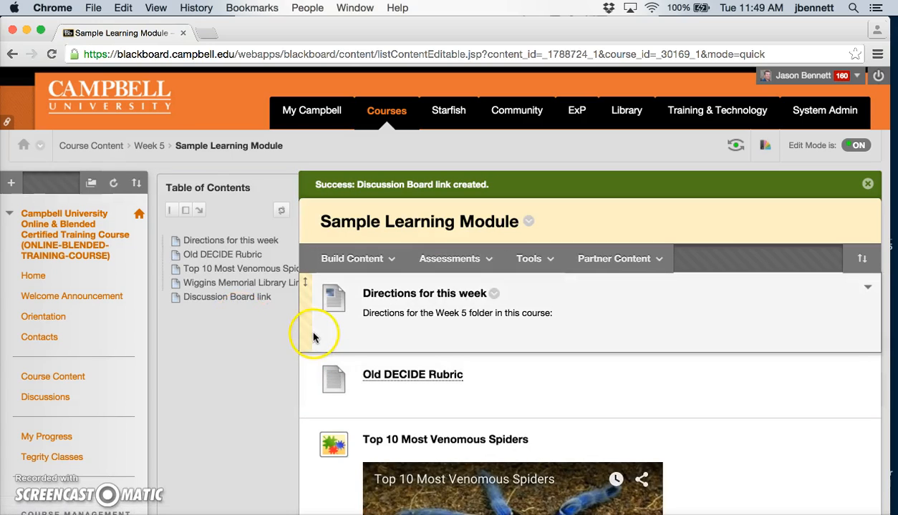
Review the Discussion Board link at the end of Sample Learning Module
{"action": "scroll", "coordinate": [310, 337], "scroll_direction": "down", "scroll_amount": 5}
{"action": "scroll", "coordinate": [313, 349], "scroll_direction": "down", "scroll_amount": 5}
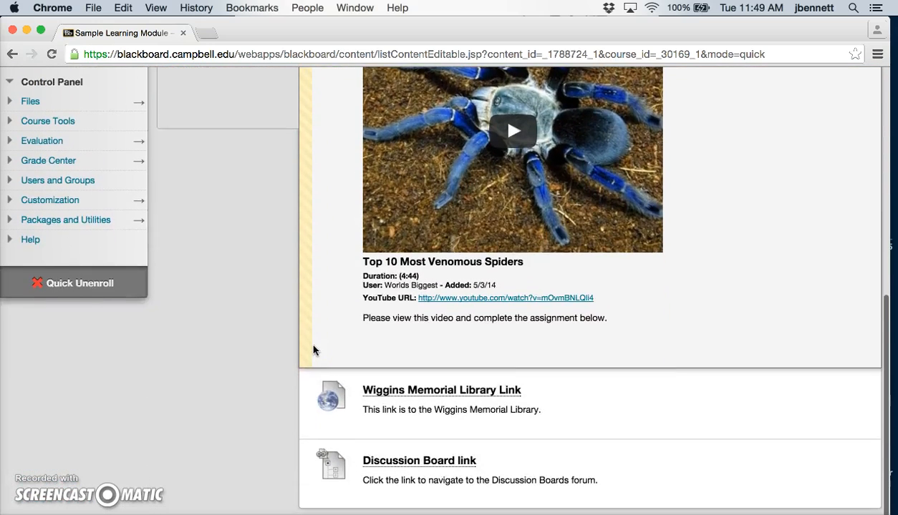
{"action": "left_click", "coordinate": [395, 463]}
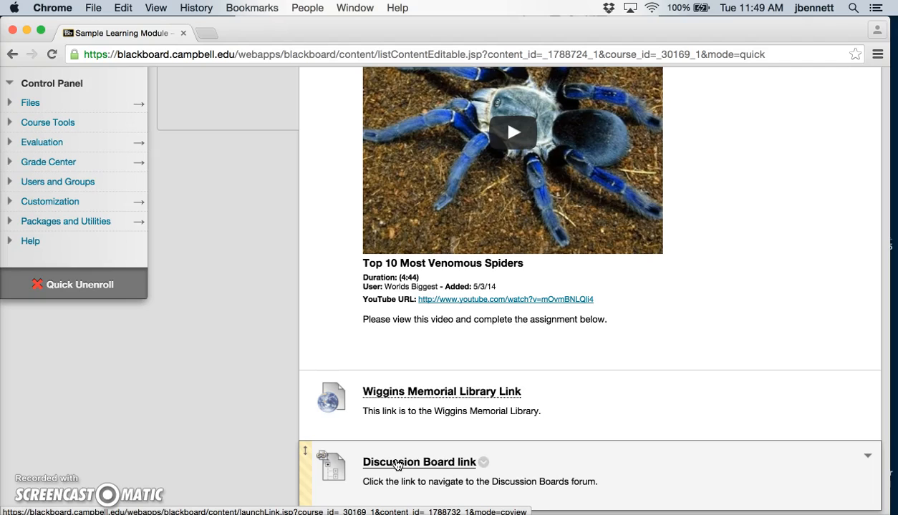
{"action": "scroll", "coordinate": [397, 465], "scroll_direction": "up", "scroll_amount": 10}
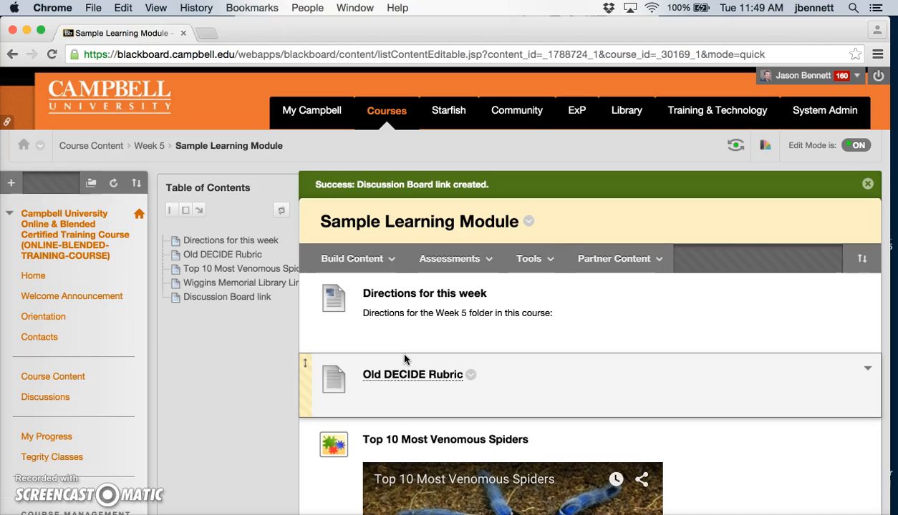
Return to Course Content, open Sample Learning Module in the Week 5 folder and review all its items
{"action": "left_click", "coordinate": [94, 146]}
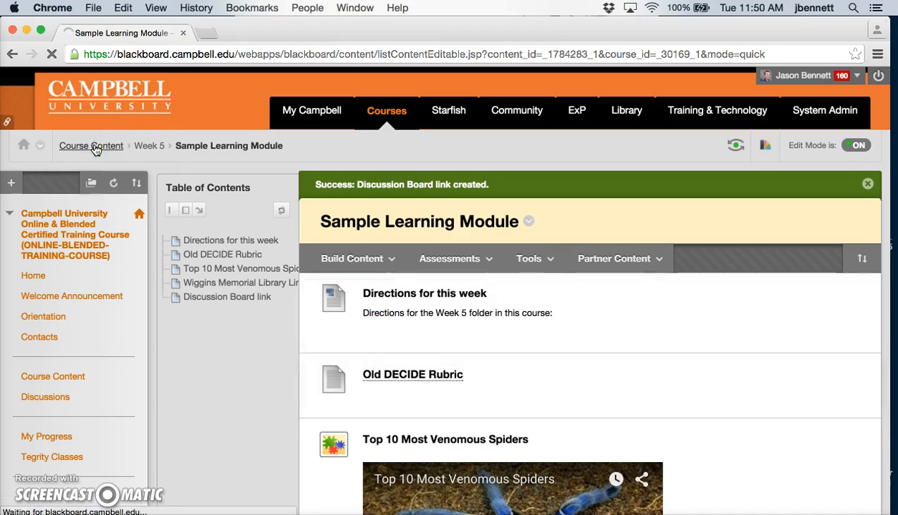
{"action": "scroll", "coordinate": [287, 344], "scroll_direction": "down", "scroll_amount": 4}
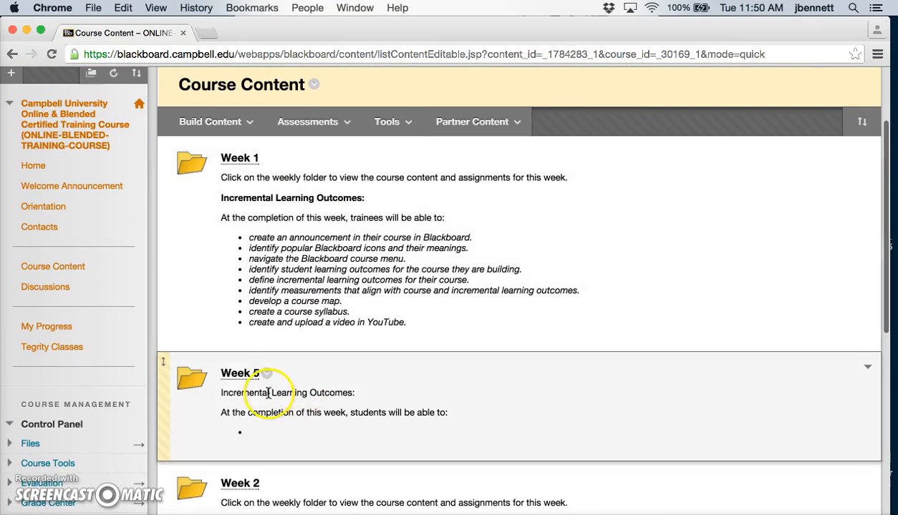
{"action": "left_click", "coordinate": [240, 374]}
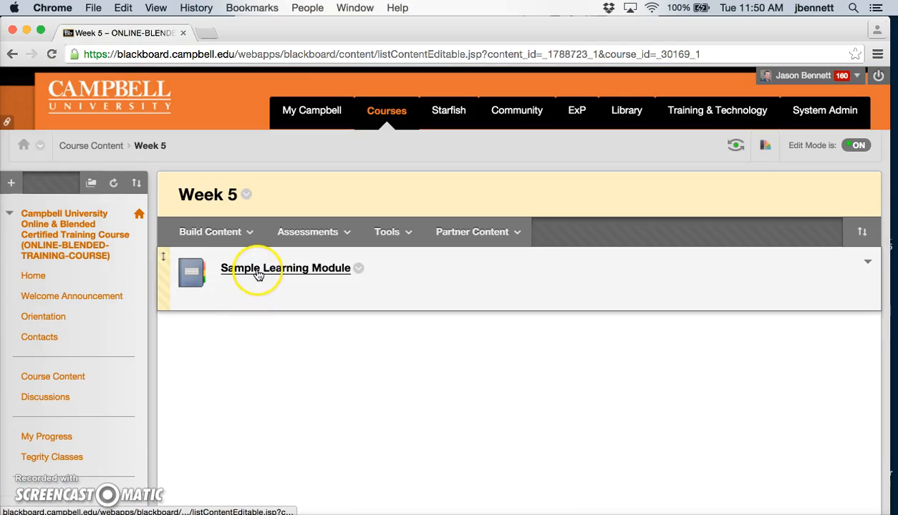
{"action": "left_click", "coordinate": [257, 275]}
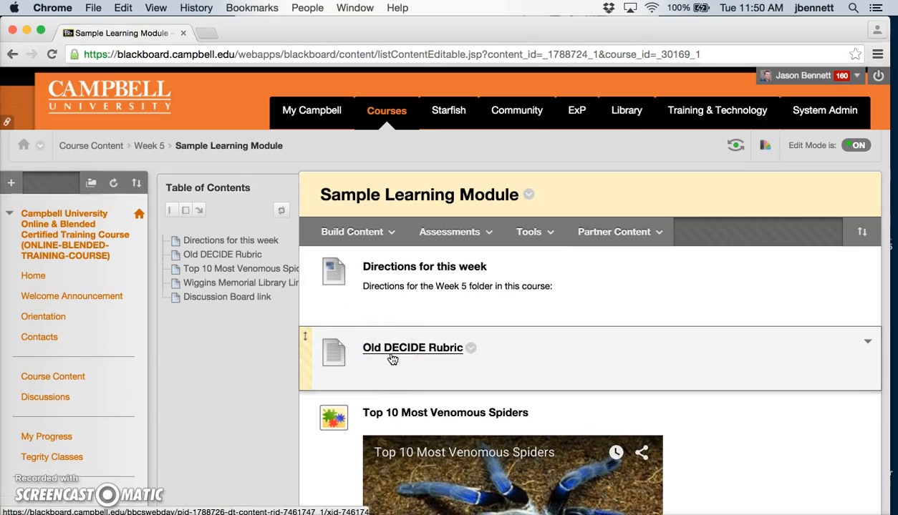
{"action": "scroll", "coordinate": [391, 356], "scroll_direction": "down", "scroll_amount": 5}
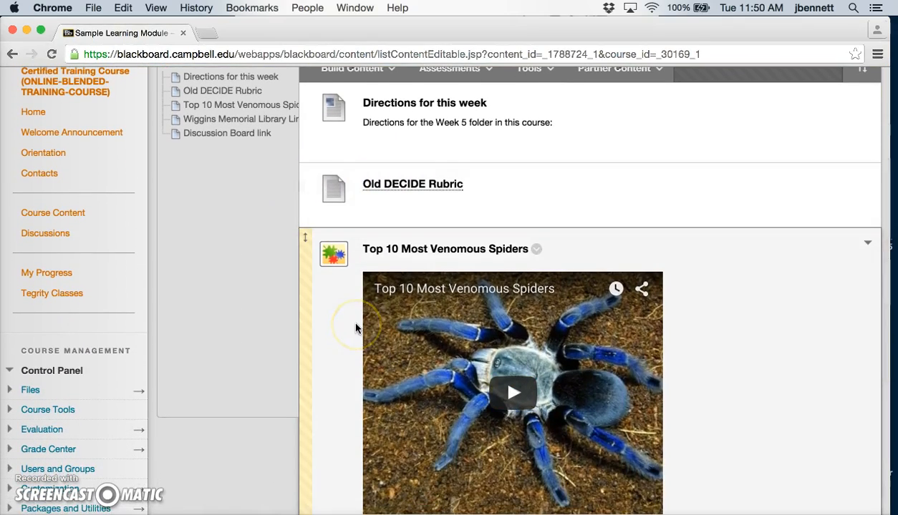
{"action": "scroll", "coordinate": [355, 329], "scroll_direction": "down", "scroll_amount": 7}
{"action": "scroll", "coordinate": [356, 328], "scroll_direction": "down", "scroll_amount": 2}
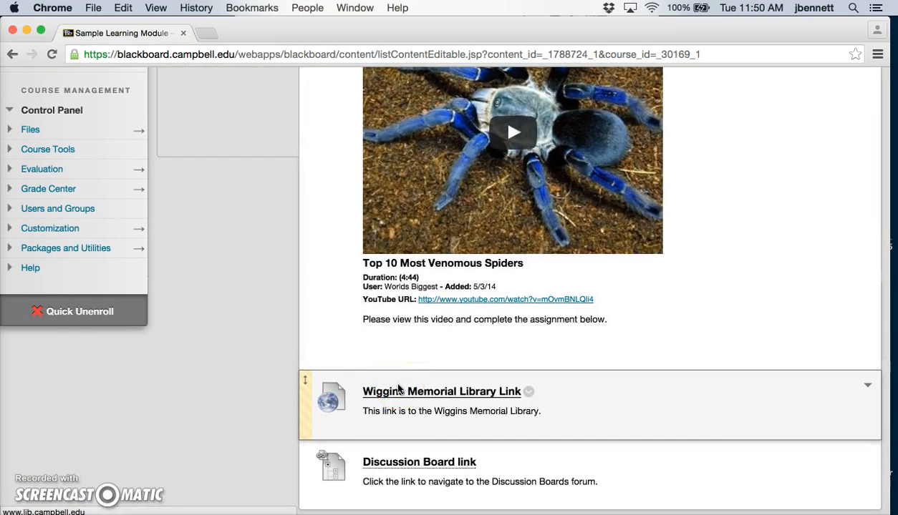
{"action": "scroll", "coordinate": [331, 430], "scroll_direction": "up", "scroll_amount": 10}
{"action": "scroll", "coordinate": [331, 429], "scroll_direction": "up", "scroll_amount": 2}
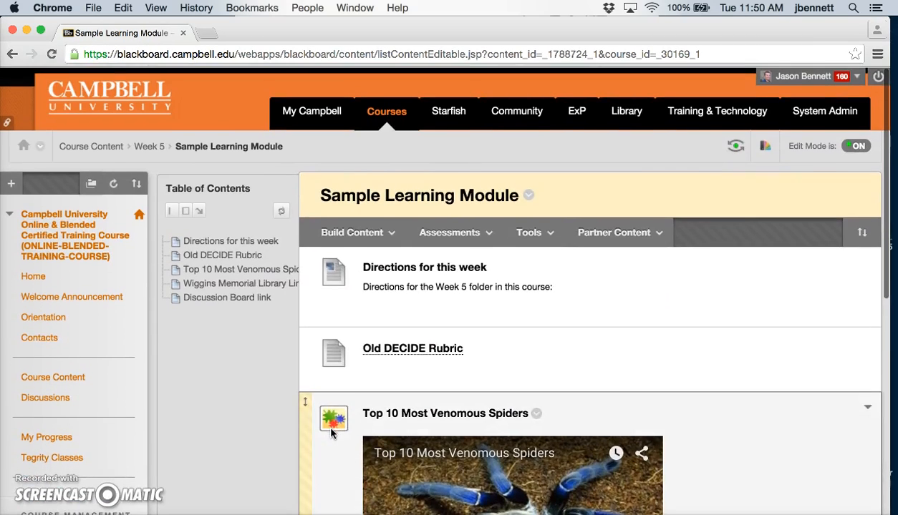
{"action": "left_click", "coordinate": [352, 233]}
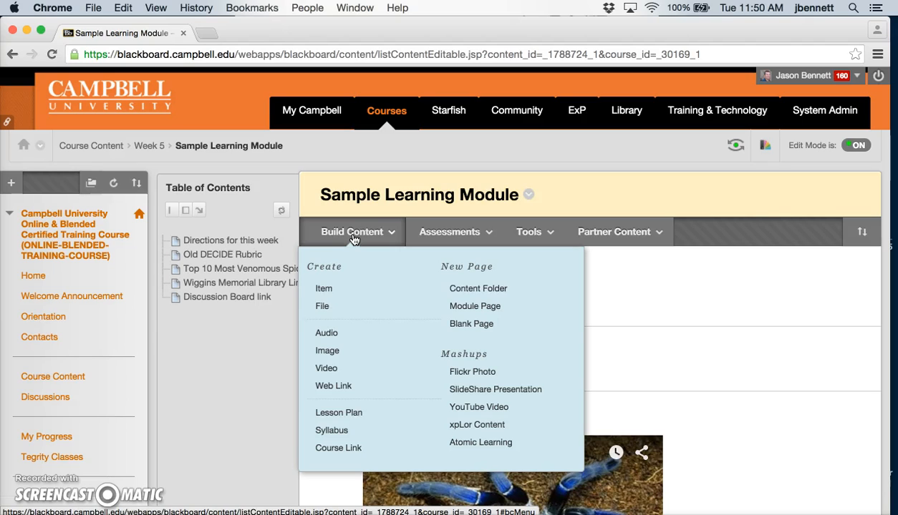
{"action": "left_click", "coordinate": [336, 242]}
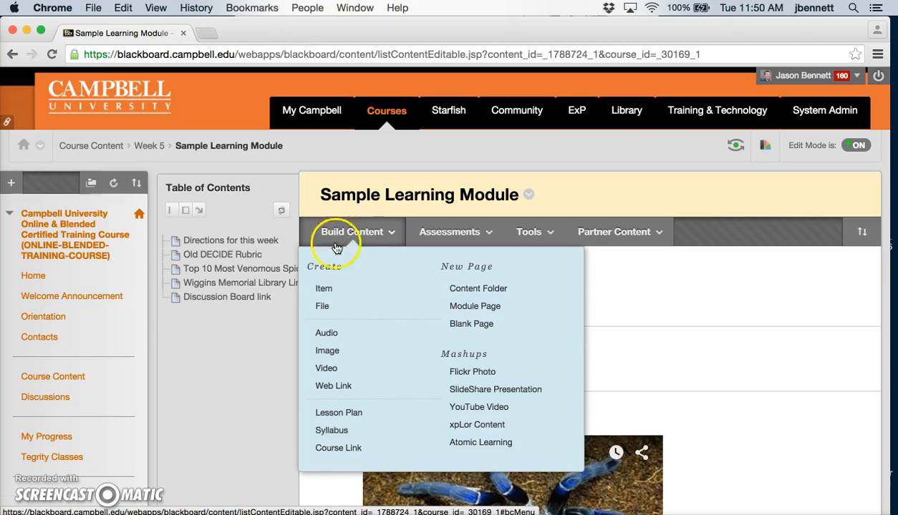
{"action": "left_click", "coordinate": [12, 185]}
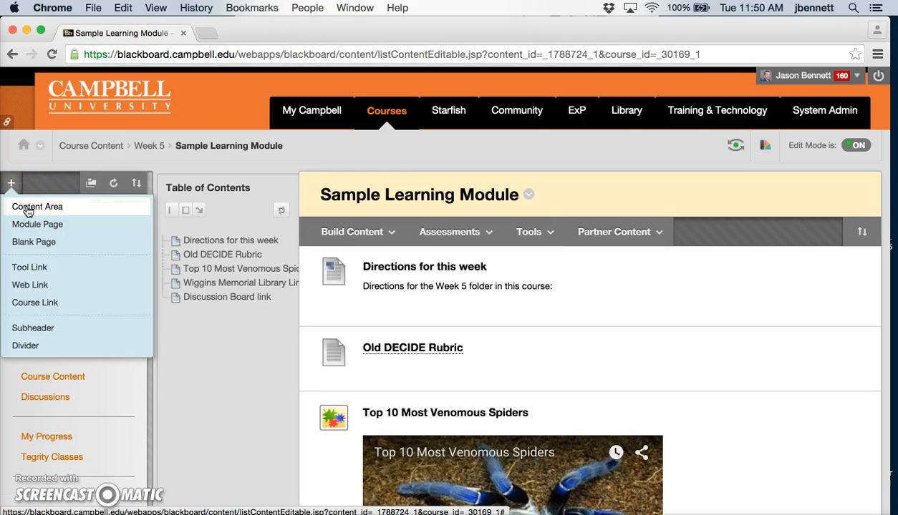
{"action": "left_click", "coordinate": [35, 427]}
{"action": "scroll", "coordinate": [21, 472], "scroll_direction": "down", "scroll_amount": 1}
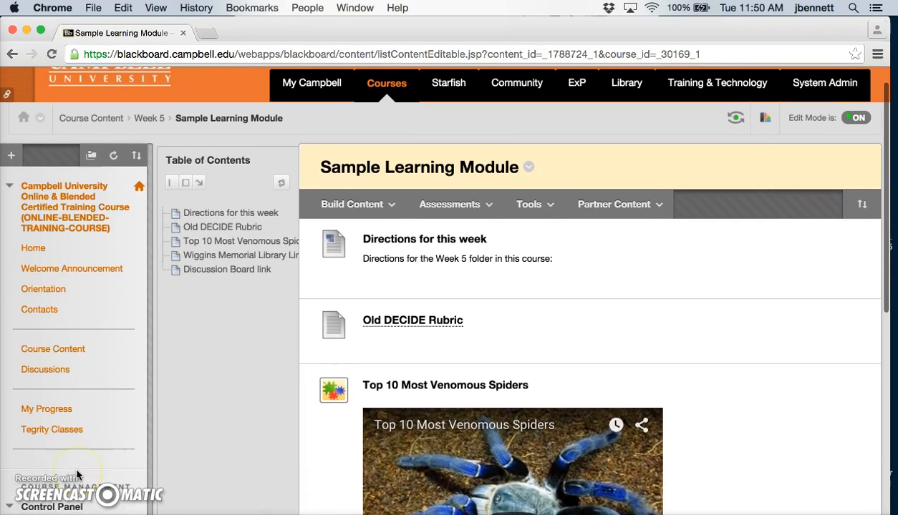